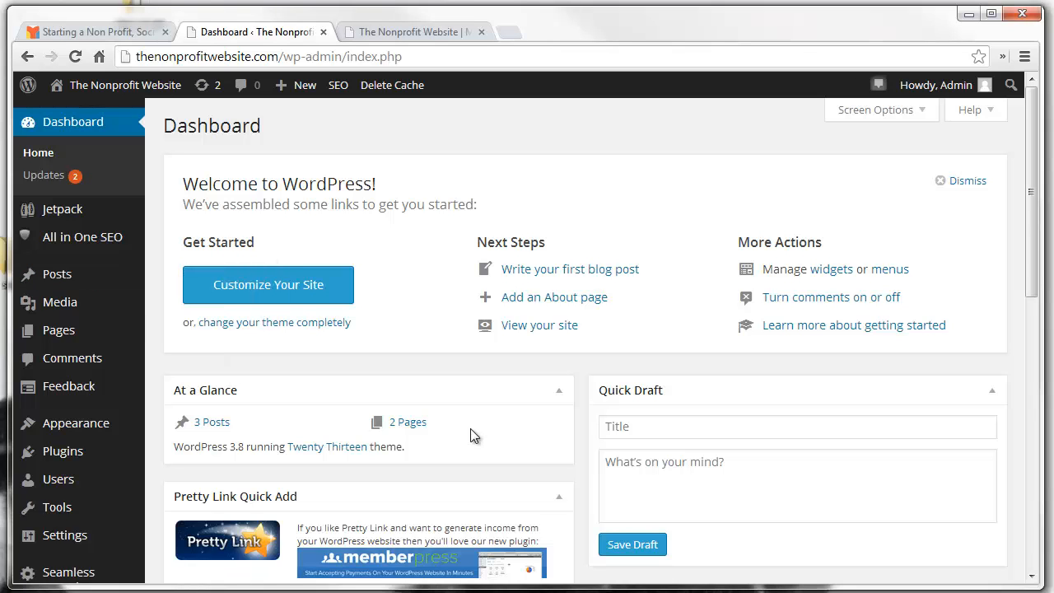
- Look through the blog posts on the Nonprofit Ally home page as an example of post content
click(112, 33)
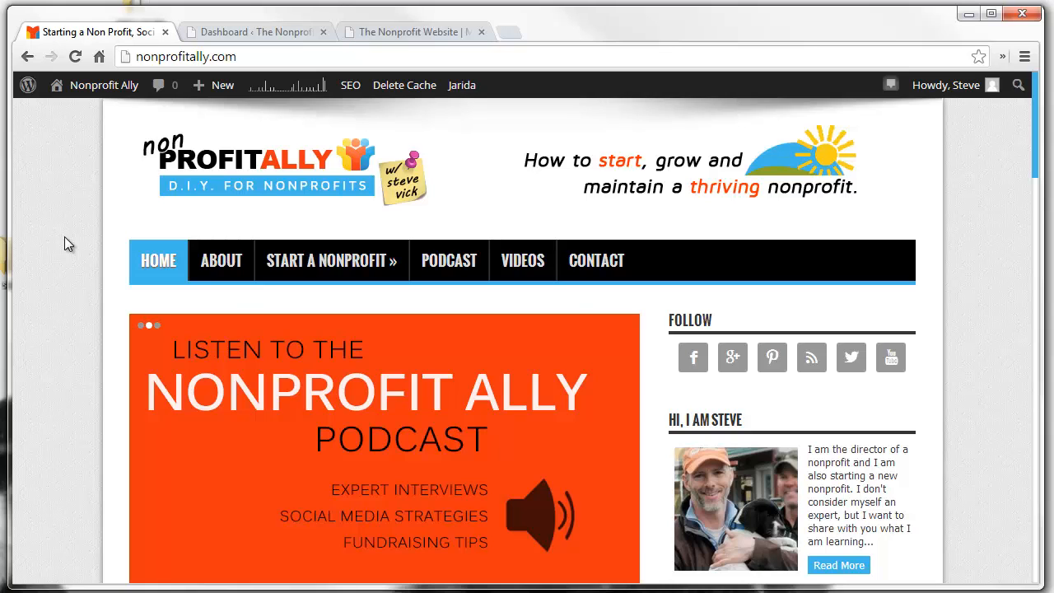
scroll(64, 236, down, 5)
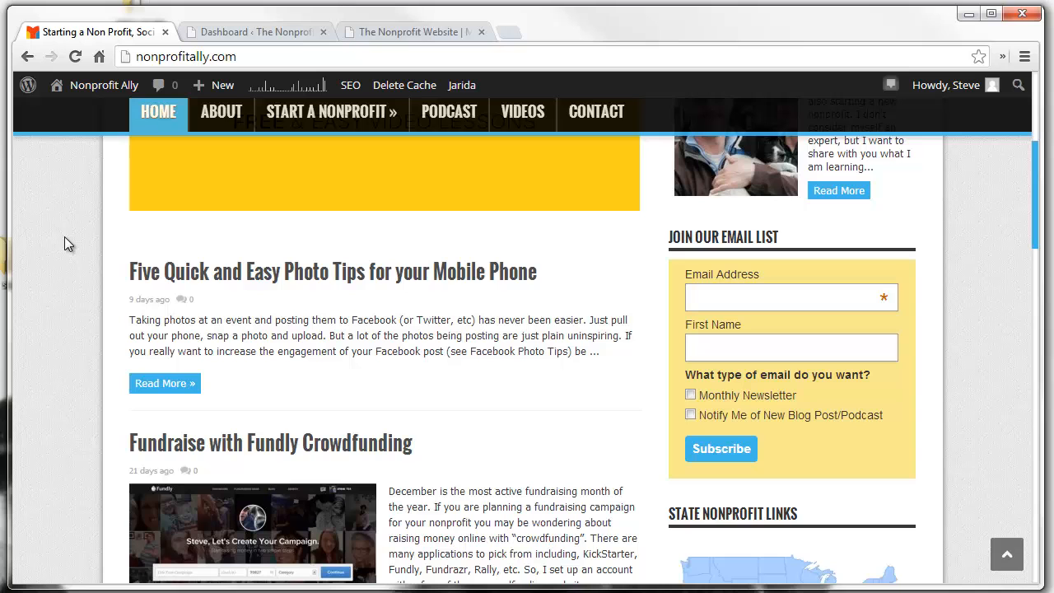
scroll(83, 270, down, 3)
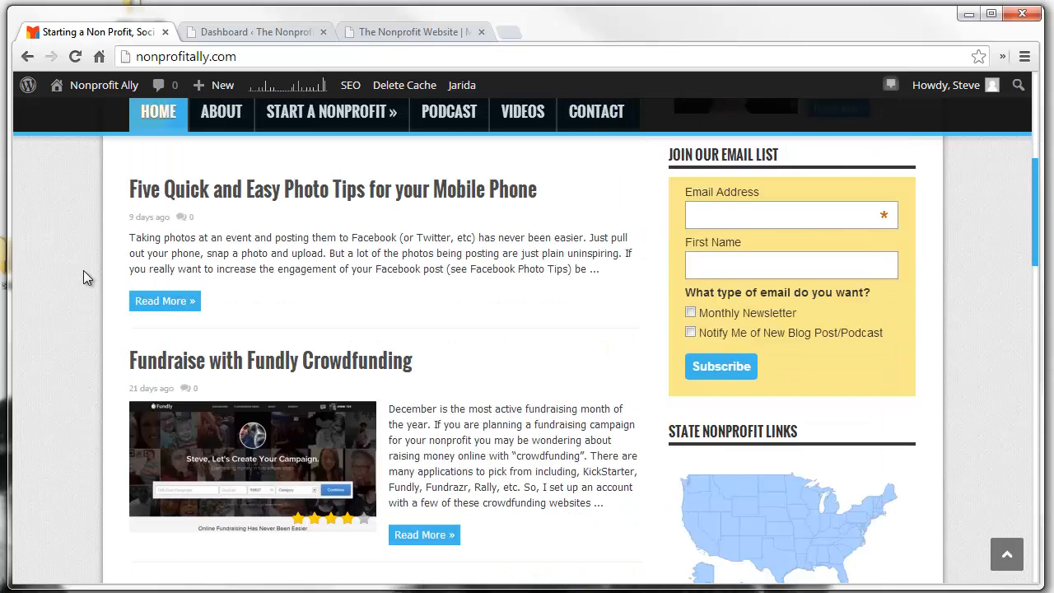
scroll(83, 270, down, 2)
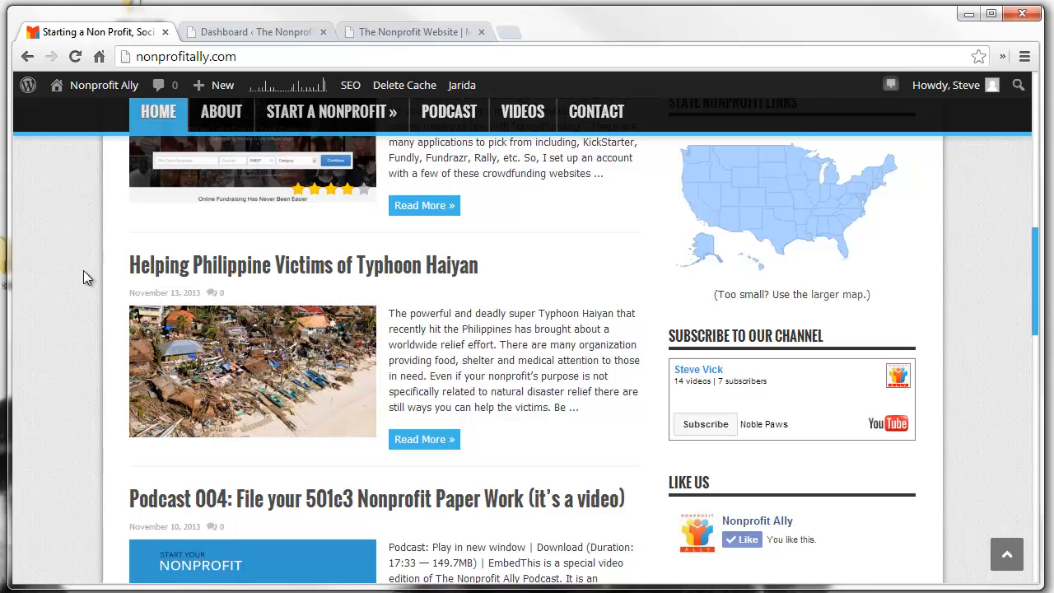
scroll(83, 278, up, 10)
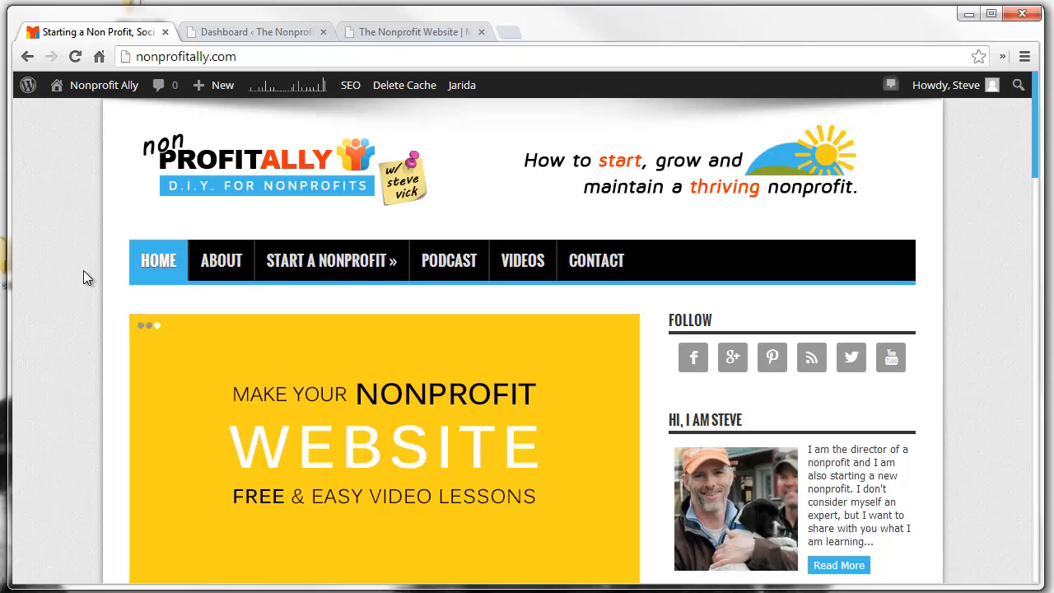
- View the About page of the Nonprofit Ally site as an example of a static page
click(214, 261)
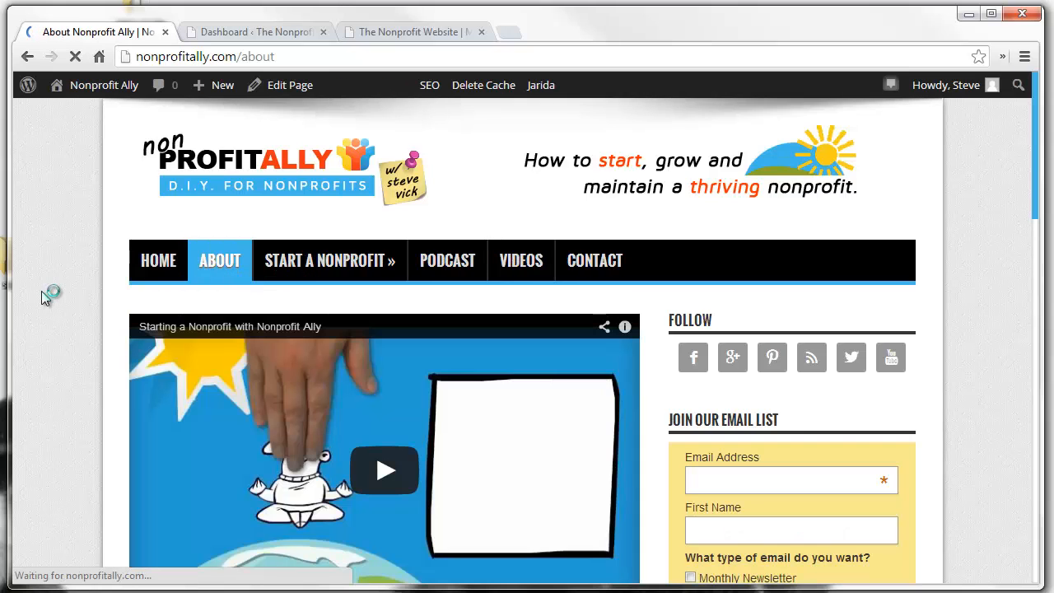
scroll(49, 301, down, 2)
scroll(48, 301, down, 3)
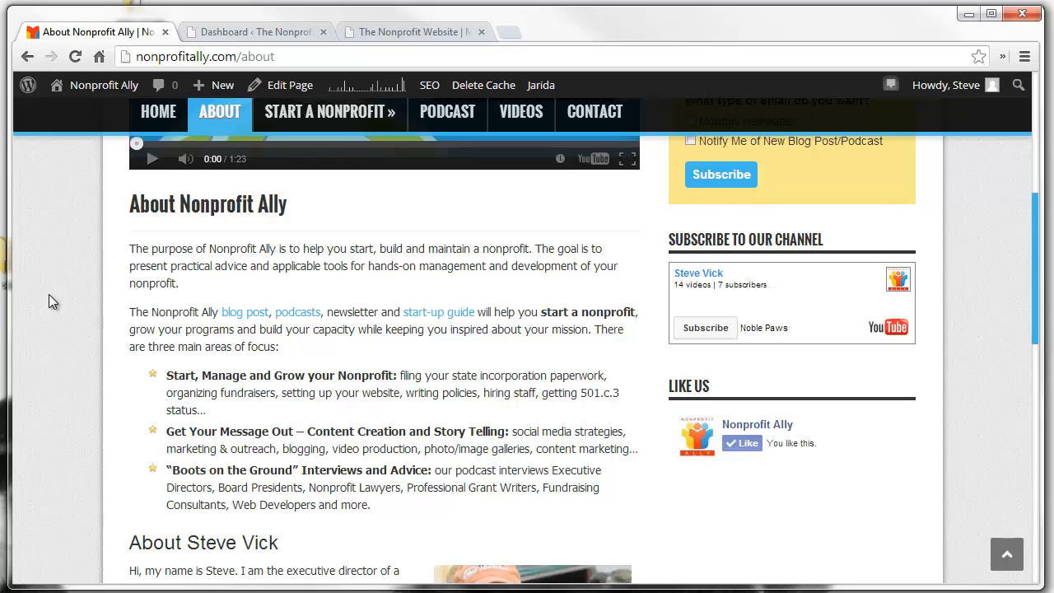
scroll(48, 295, up, 5)
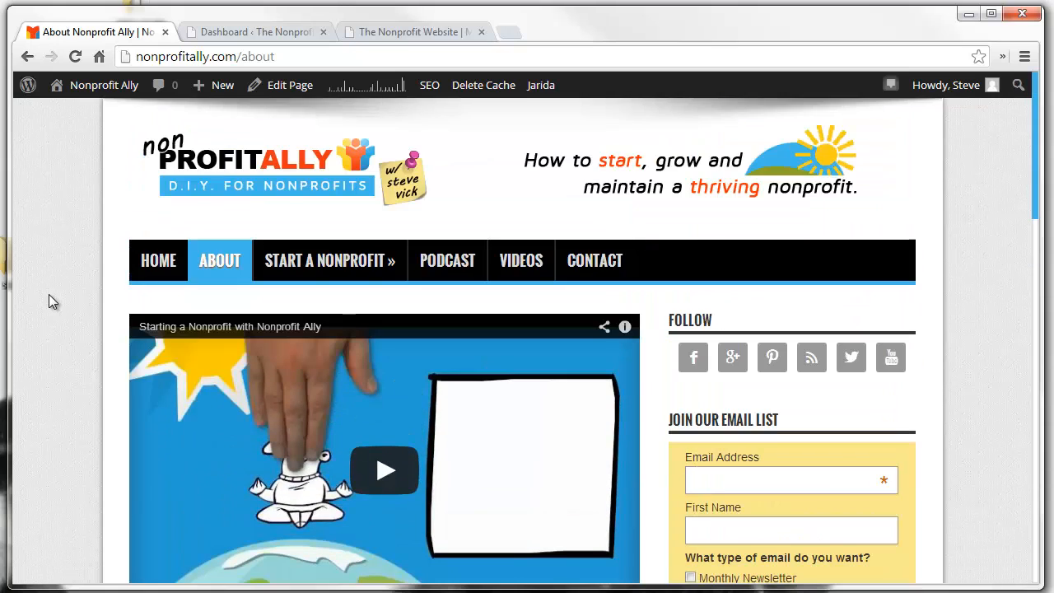
- In The Nonprofit Website's dashboard, add a new post titled "Planting Trees Event"
click(250, 31)
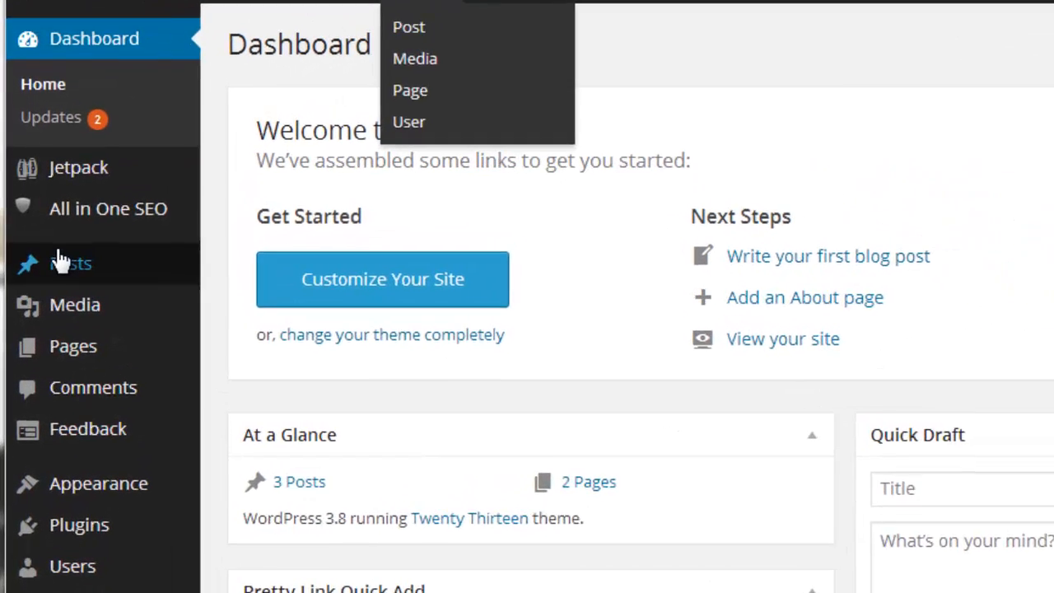
mouse_move(51, 271)
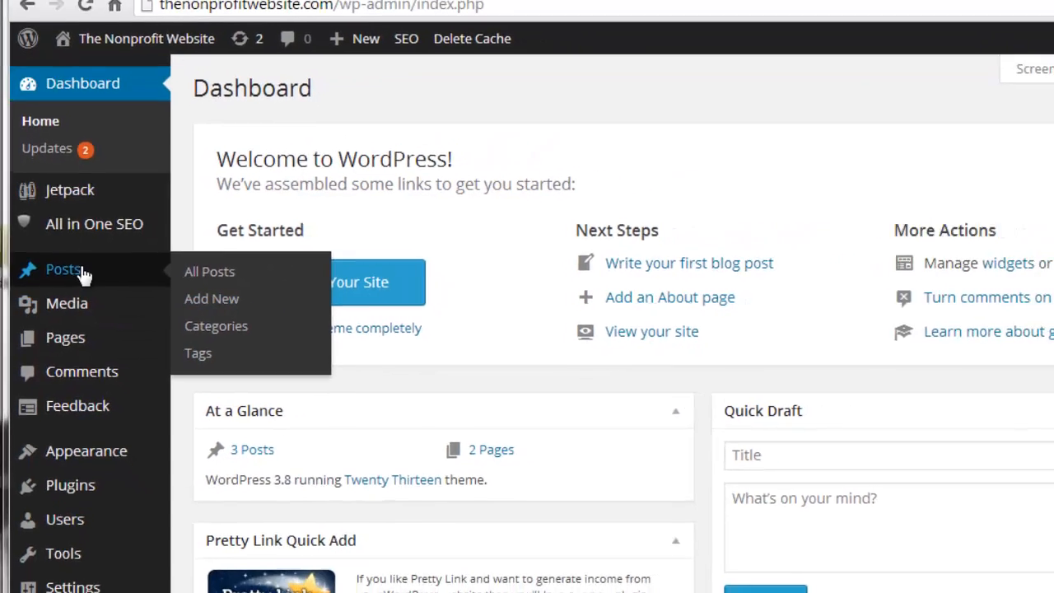
click(84, 275)
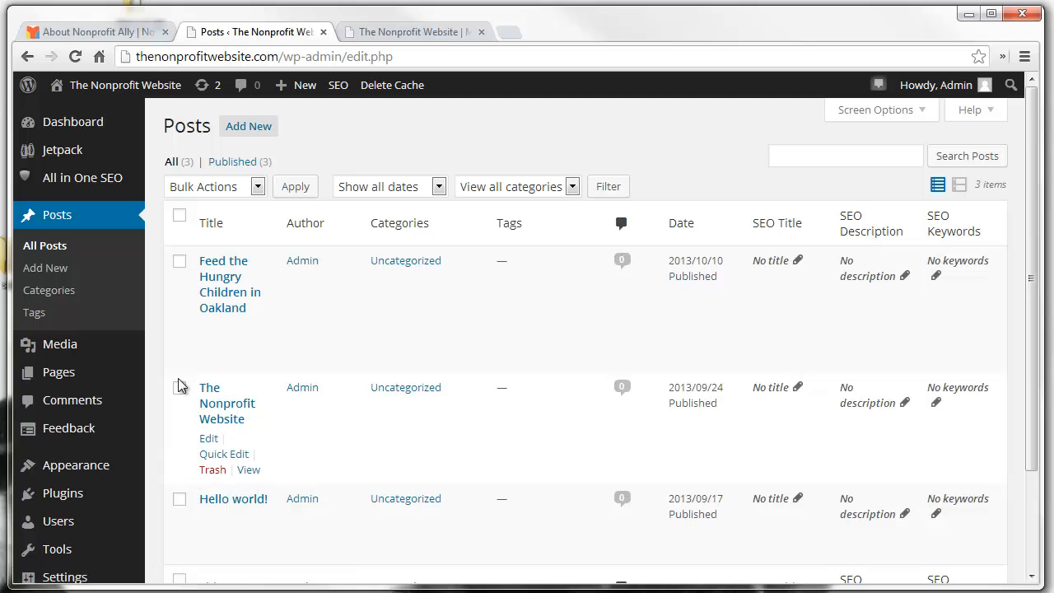
click(49, 272)
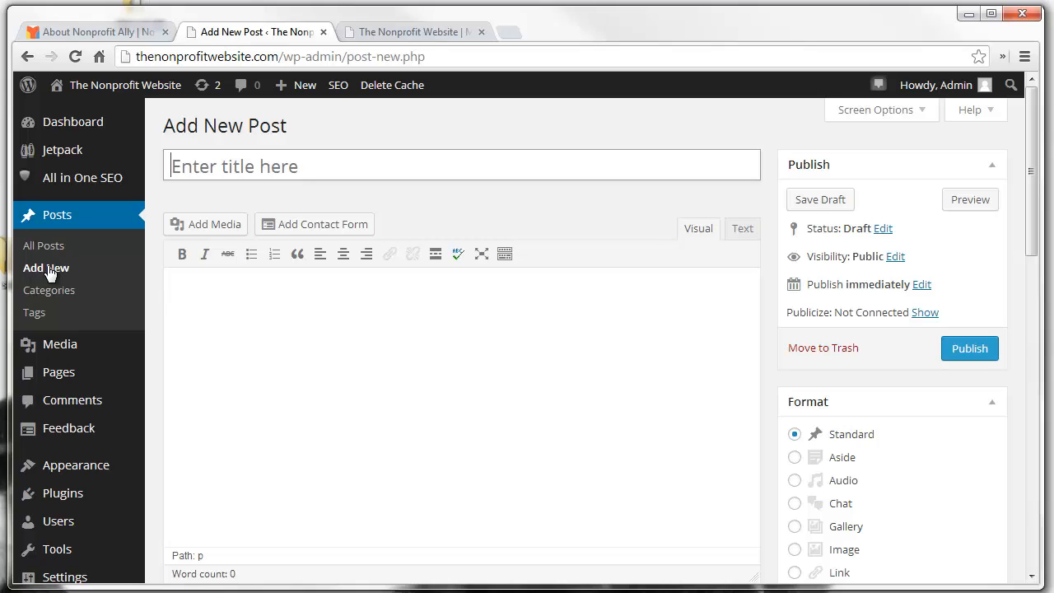
key(shift)
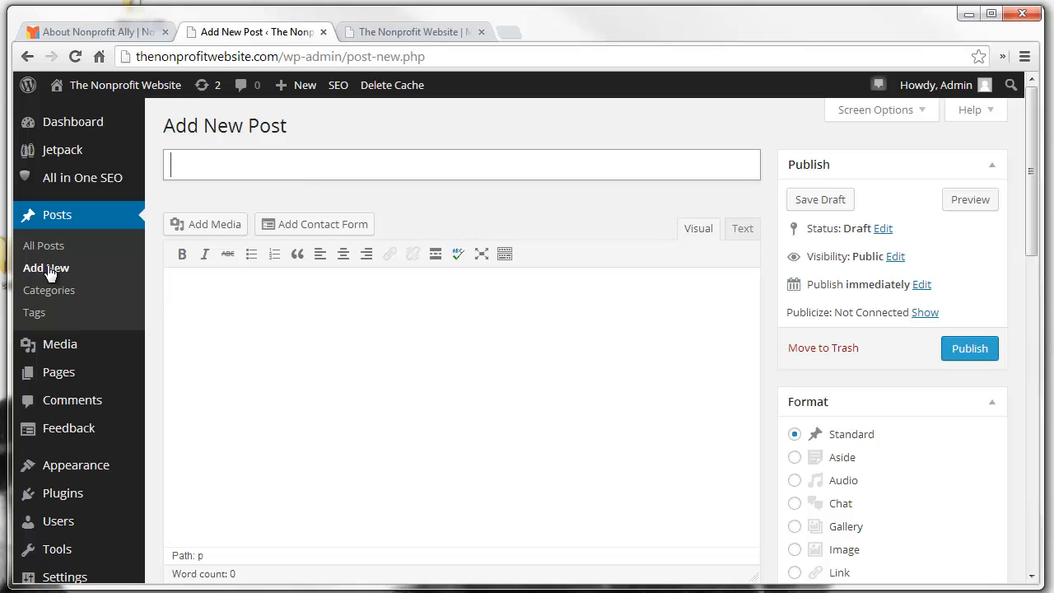
text(Planting Tree)
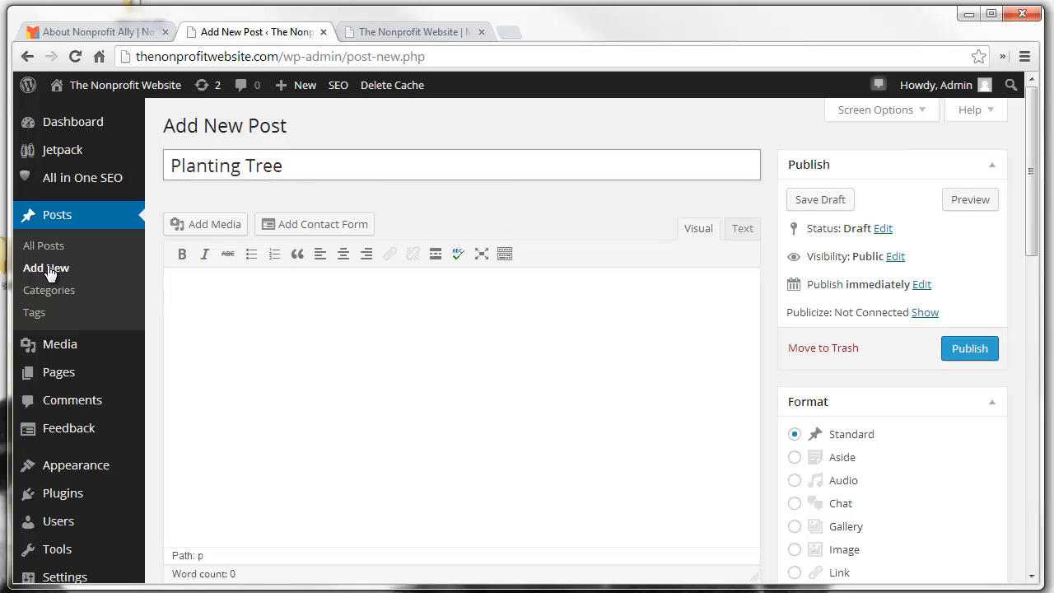
text(s Event)
- Fill the post body with Lorem ipsum placeholder paragraphs and check them in the Text editor before returning to the Visual editor
click(288, 326)
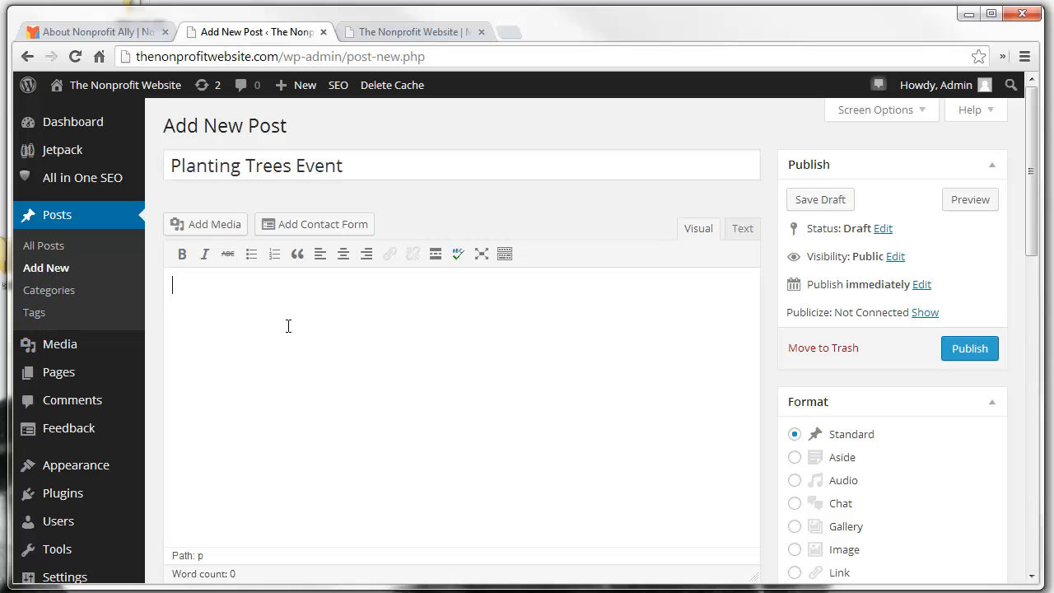
text(Lorem ipsum dolor sit amet, consectetur adipiscing elit. Fusce vitae quam eros. Vestibulum mattis dolor quis massa lacinia posuere. In eget nulla imperdiet, venenatis tortor id, sollicitudin ligula. Nunc varius elit vel nisl hendrerit, nec ornare magna sodales. Nulla vel blandit arcu.  Fusce pharetra, metus id ultricies consectetur, nisl sapien bibendum orci, nec porttitor massa nisi a erat. Mauris sed tortor a purus vehicula tempus in vitae diam. Ut a aliquet urna, et feugiat risus.  Nunc in dignissim orci, at interdum est. Quisque elementum risus vitae turpis commodo, sed consectetur nunc molestie. Morbi venenatis tellus et ante venenatis ultrices.  Pellentesque neque diam, rhoncus vitae bibendum at, dapibus feugiat turpis. Quisque dapibus id ante egestas viverra.)
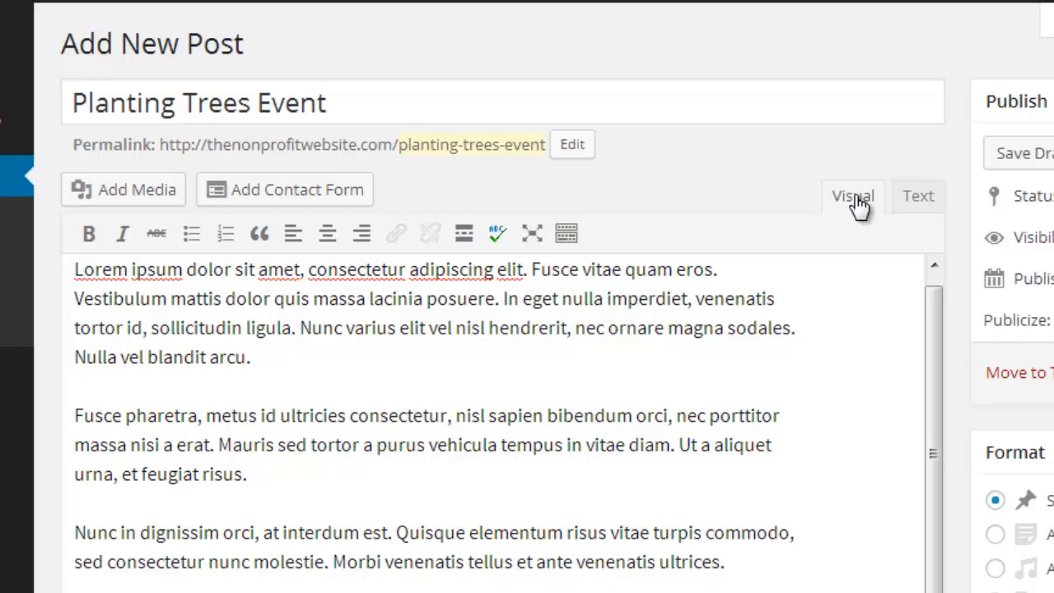
click(914, 202)
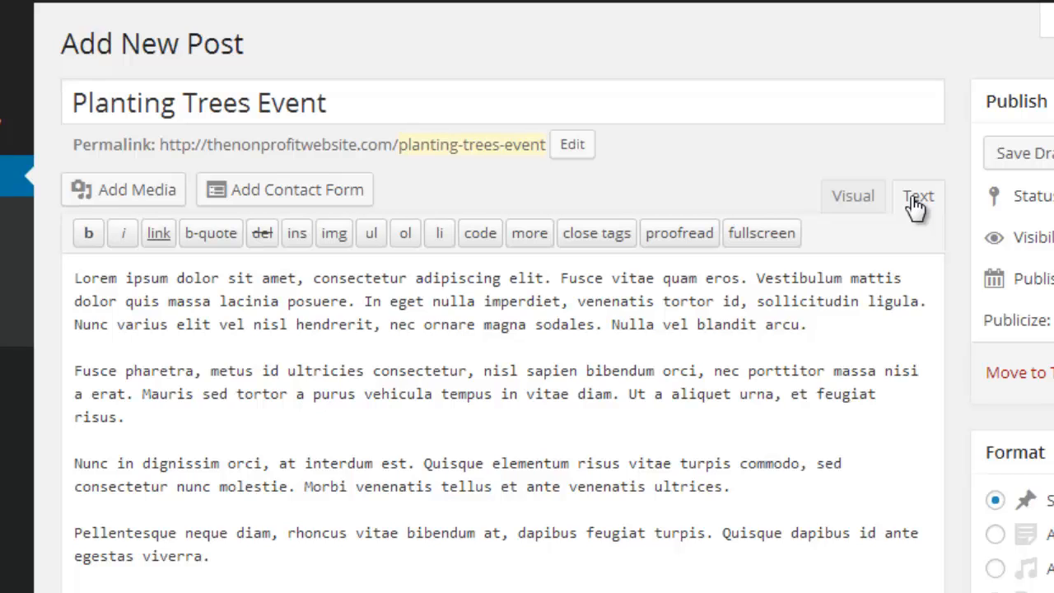
click(866, 202)
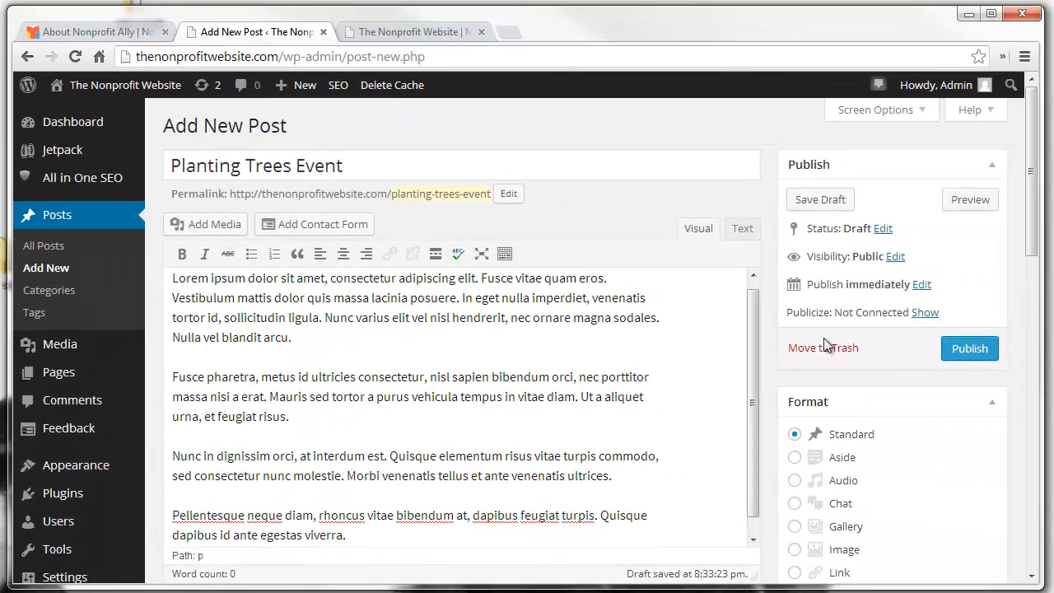
- Disallow comments as well as trackbacks and pingbacks in the post's discussion settings
scroll(988, 370, down, 2)
scroll(824, 344, down, 4)
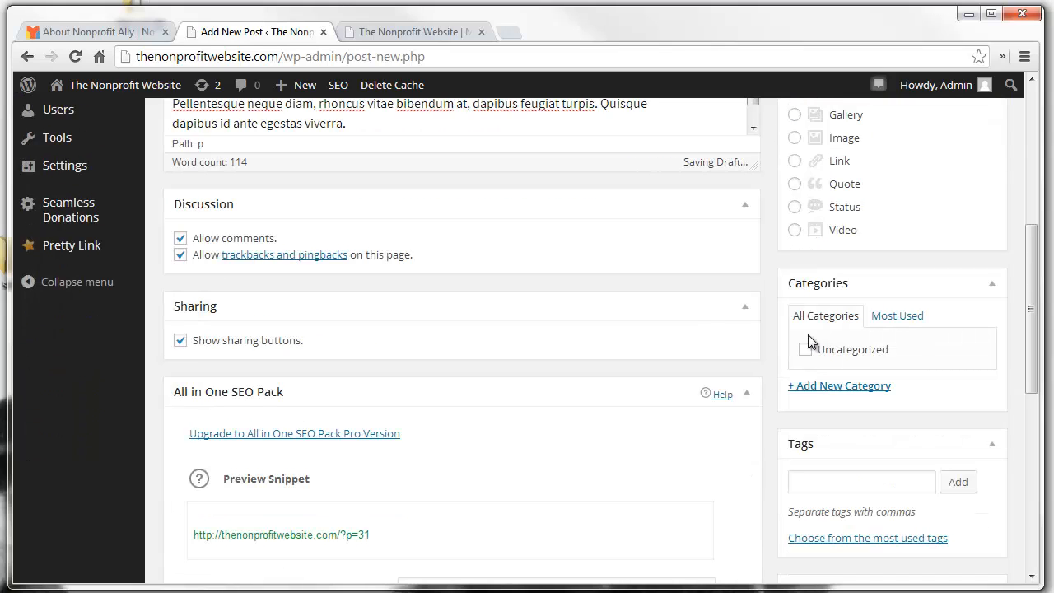
click(181, 239)
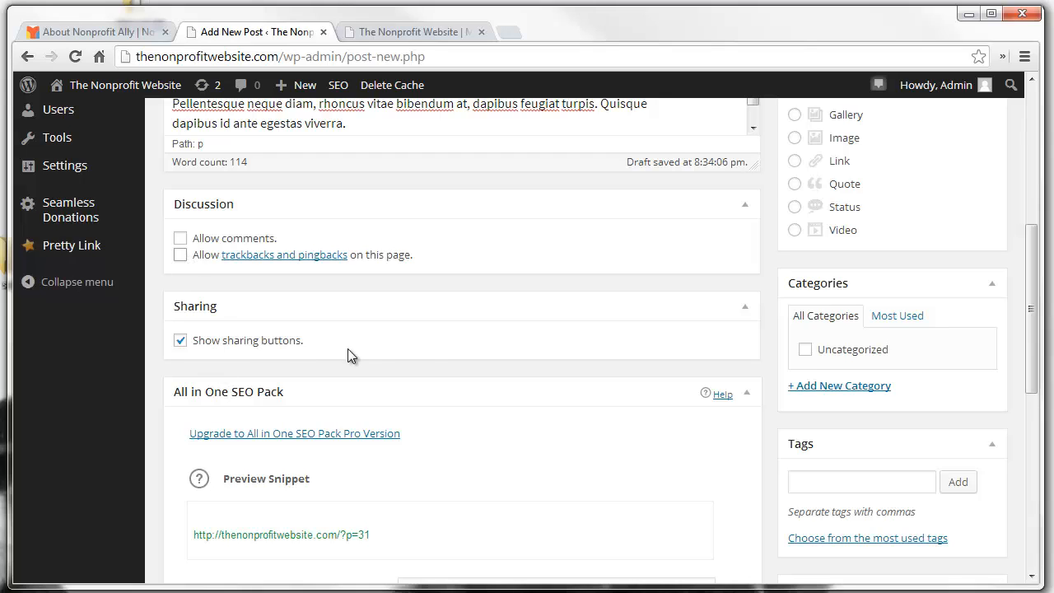
- Examine the All in One SEO Pack settings for the post, including its title, description, keywords and robots options
scroll(543, 387, down, 2)
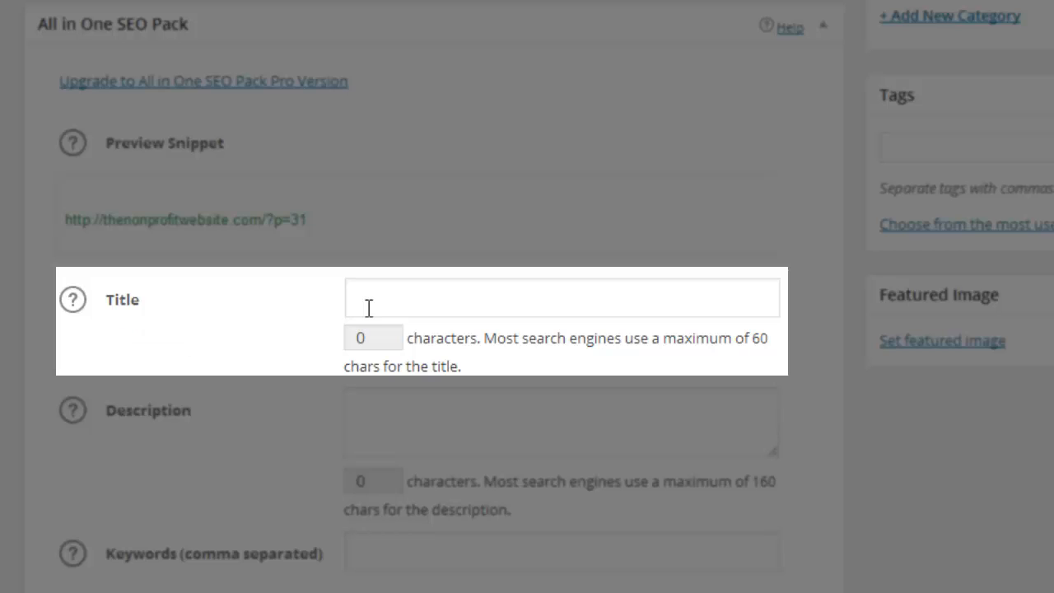
click(369, 308)
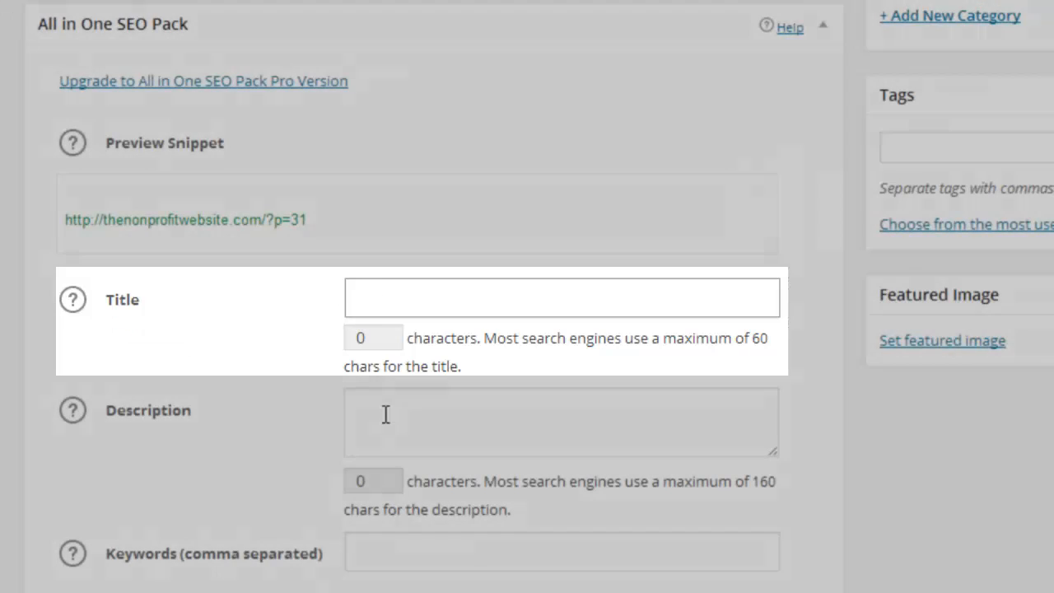
click(386, 415)
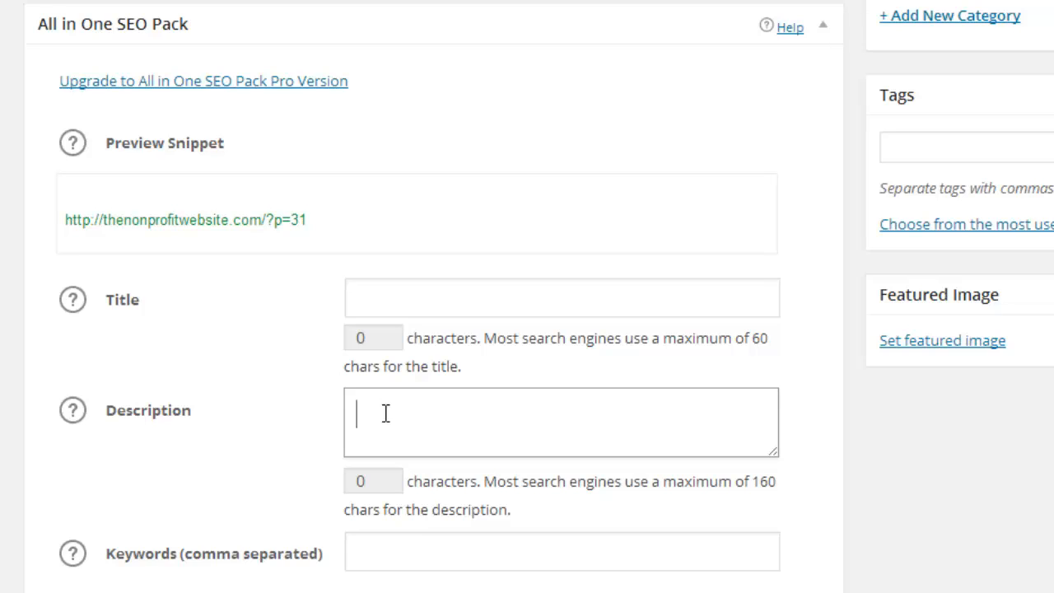
scroll(385, 413, down, 1)
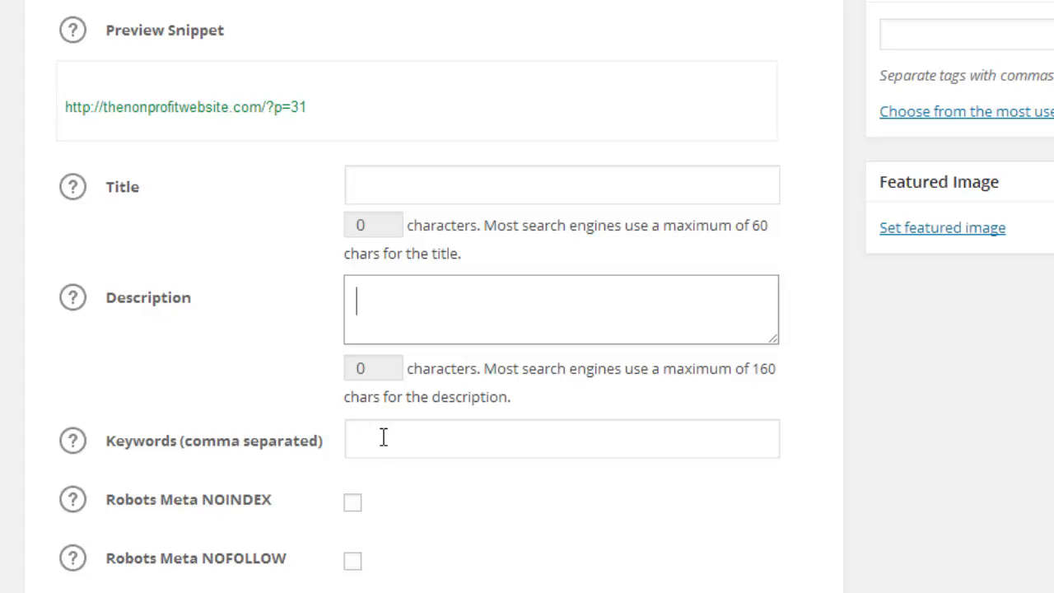
scroll(383, 437, down, 3)
scroll(383, 438, up, 2)
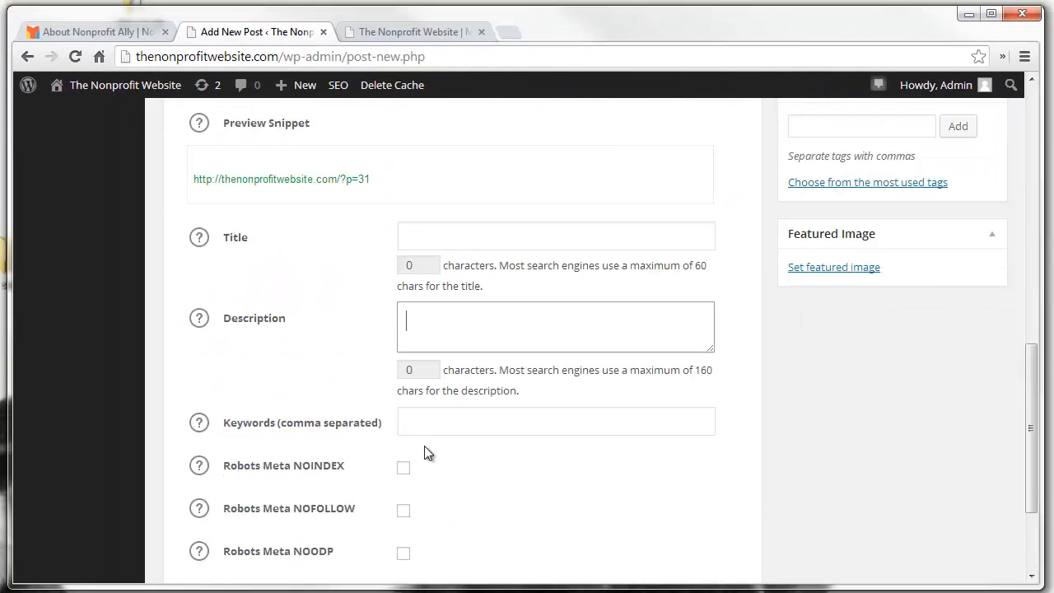
scroll(427, 452, up, 2)
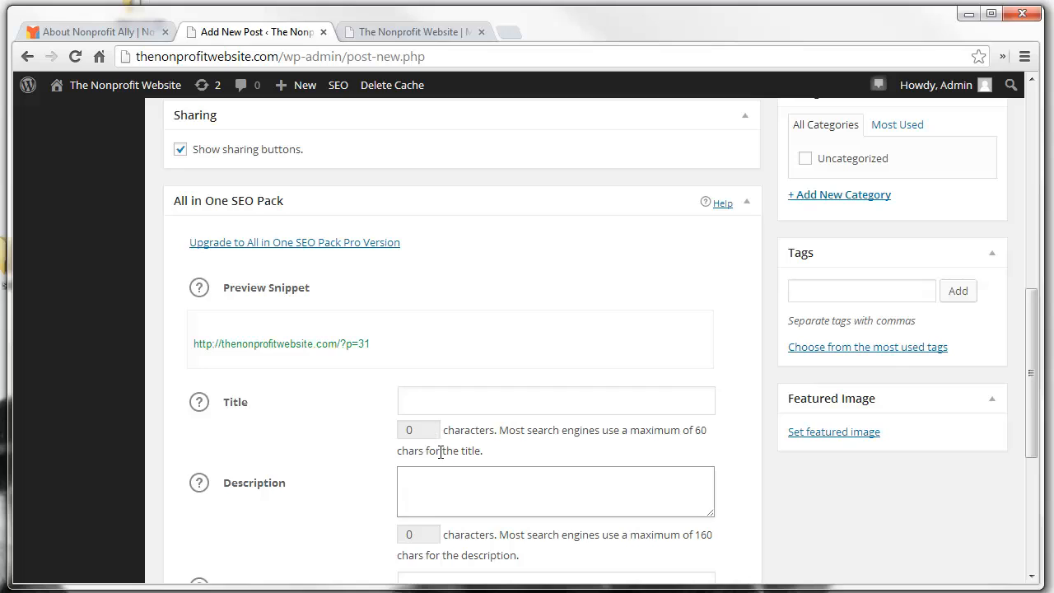
- Upload planting_tree.jpg from the demo images folder on the Desktop for use as the post's featured image
click(818, 437)
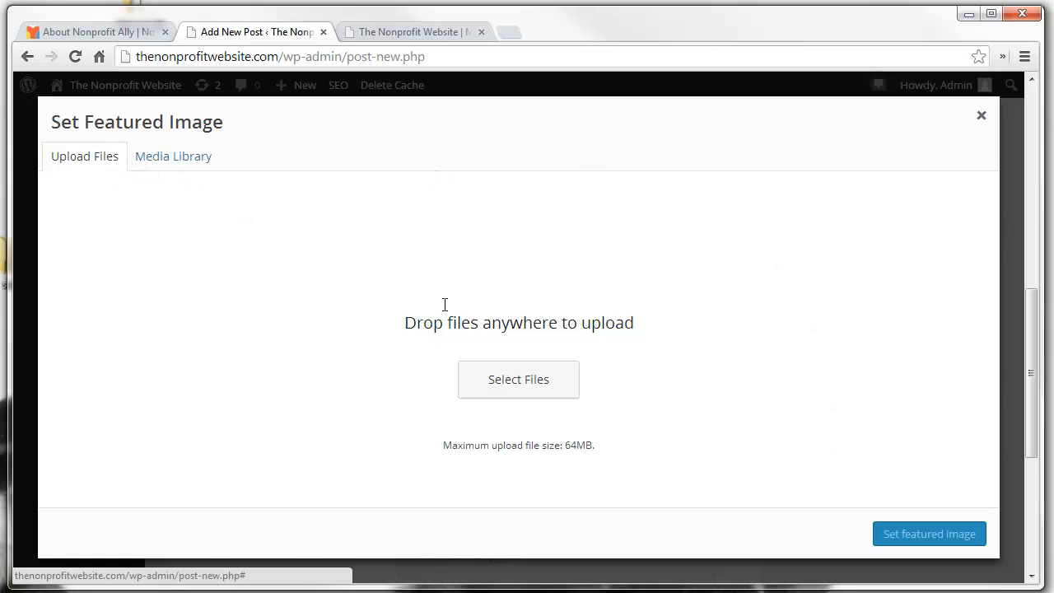
click(523, 377)
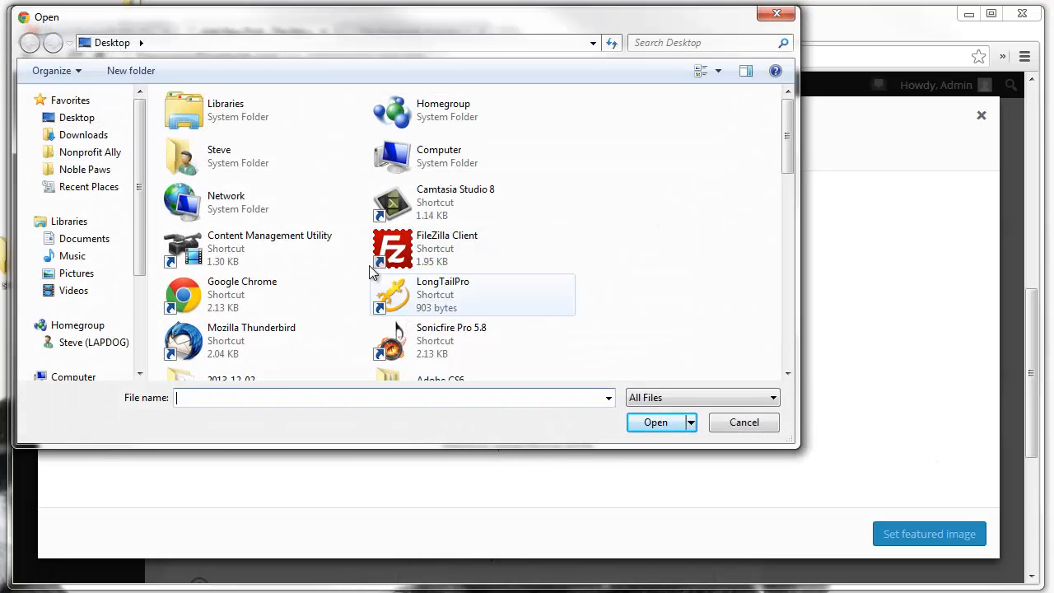
click(293, 244)
scroll(292, 243, down, 2)
scroll(292, 243, down, 2)
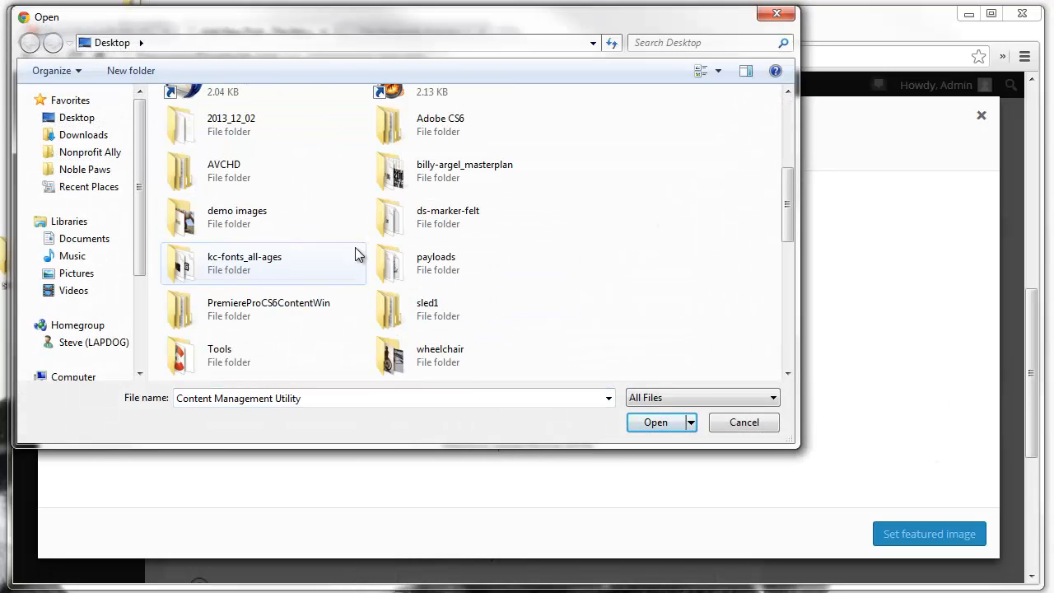
scroll(584, 288, down, 2)
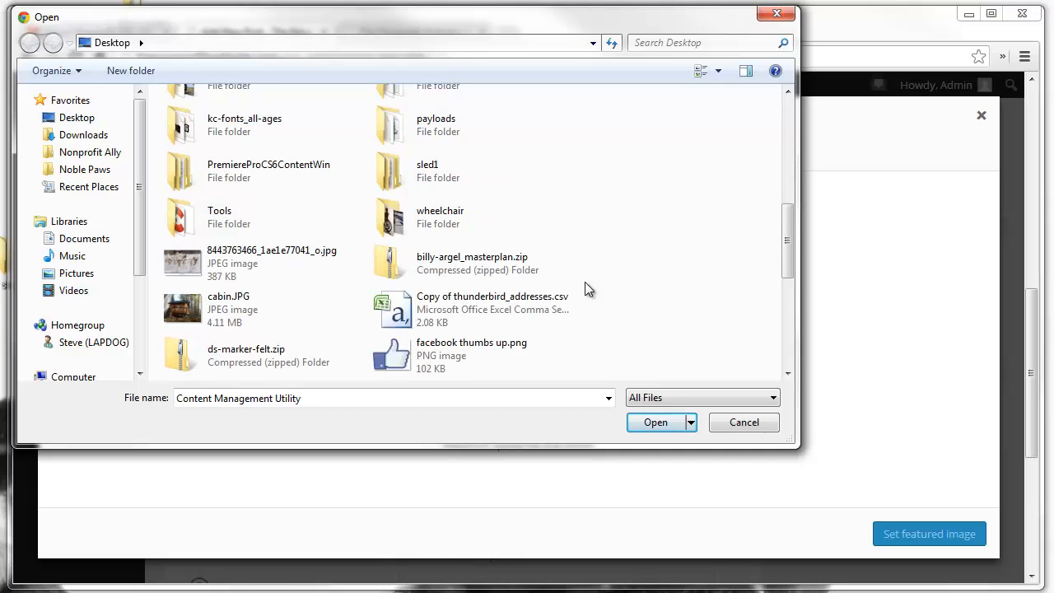
scroll(585, 288, down, 4)
scroll(584, 288, down, 1)
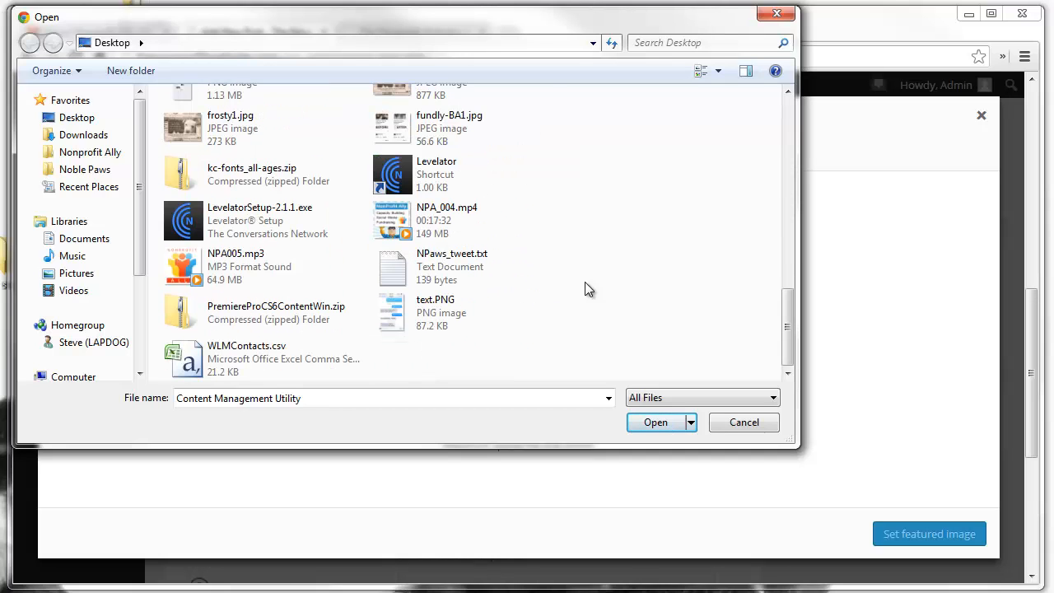
scroll(585, 288, up, 6)
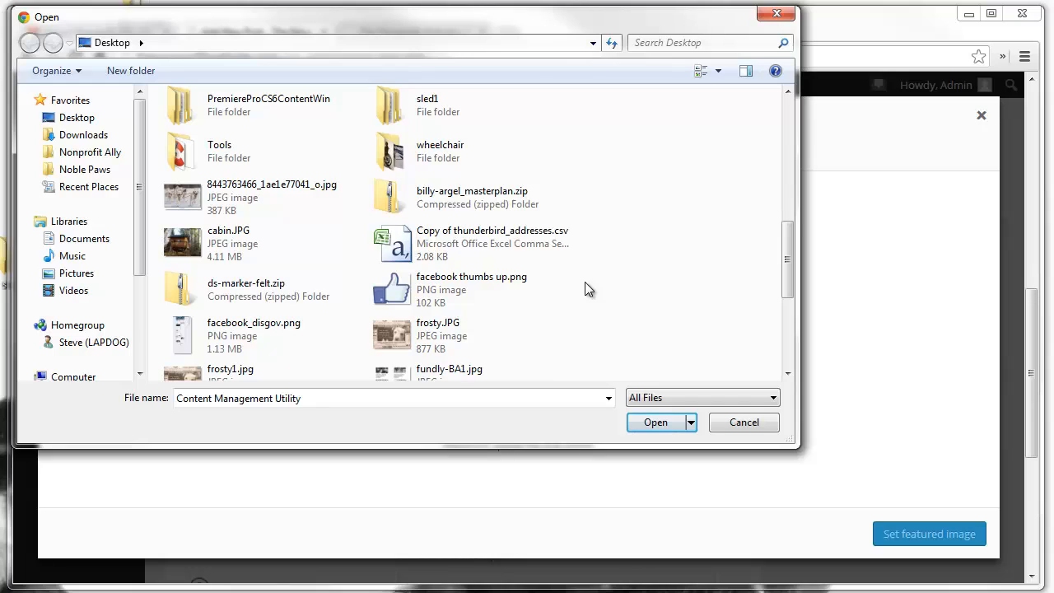
scroll(584, 288, up, 3)
double_click(233, 148)
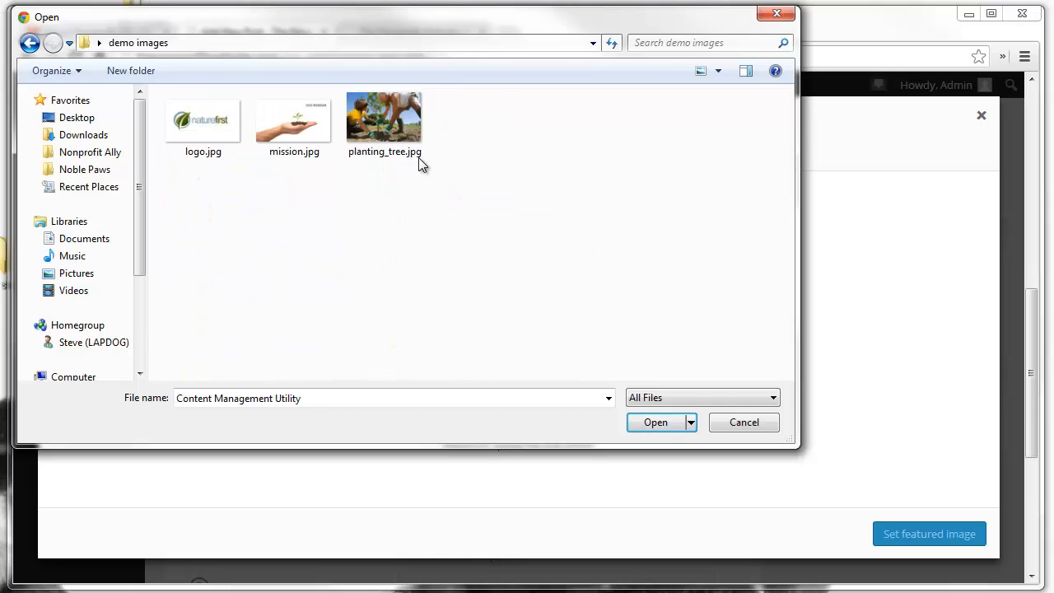
double_click(379, 118)
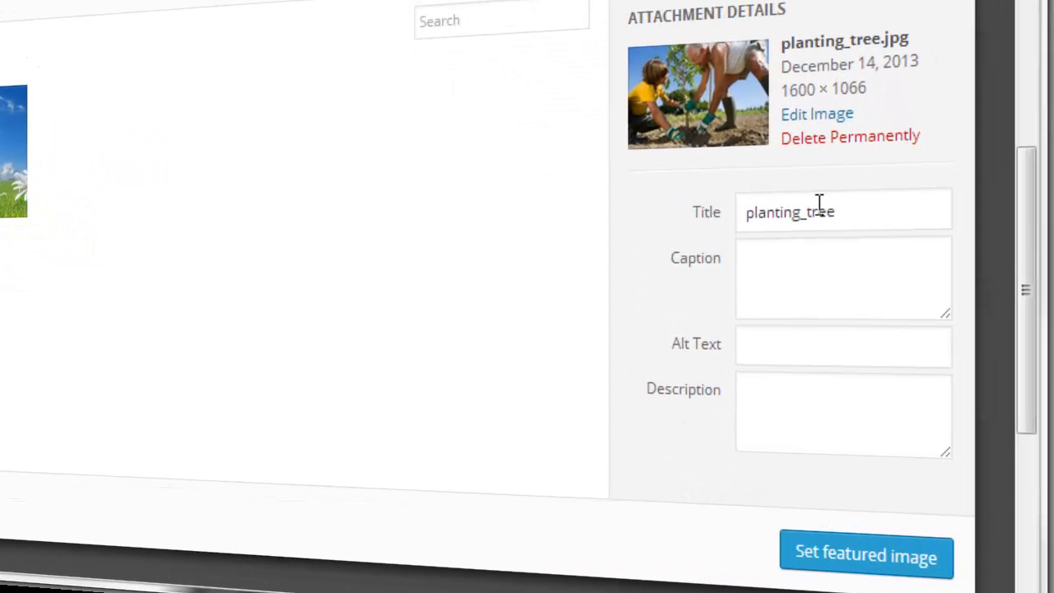
- Change the title of the uploaded planting_tree.jpg image to "Planting Trees" in its attachment details
drag(868, 207, 736, 209)
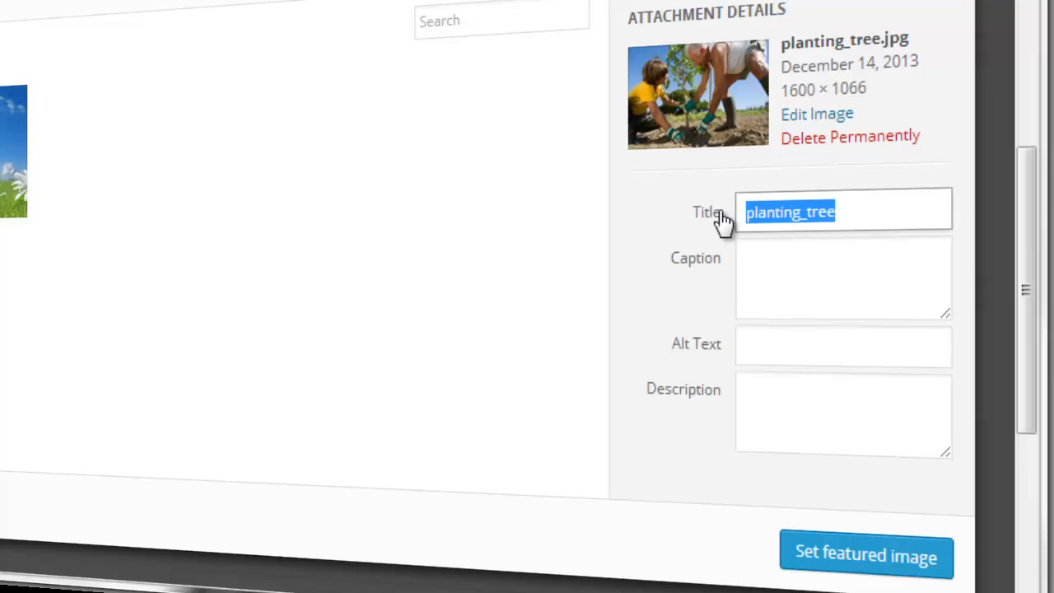
text(Palnting)
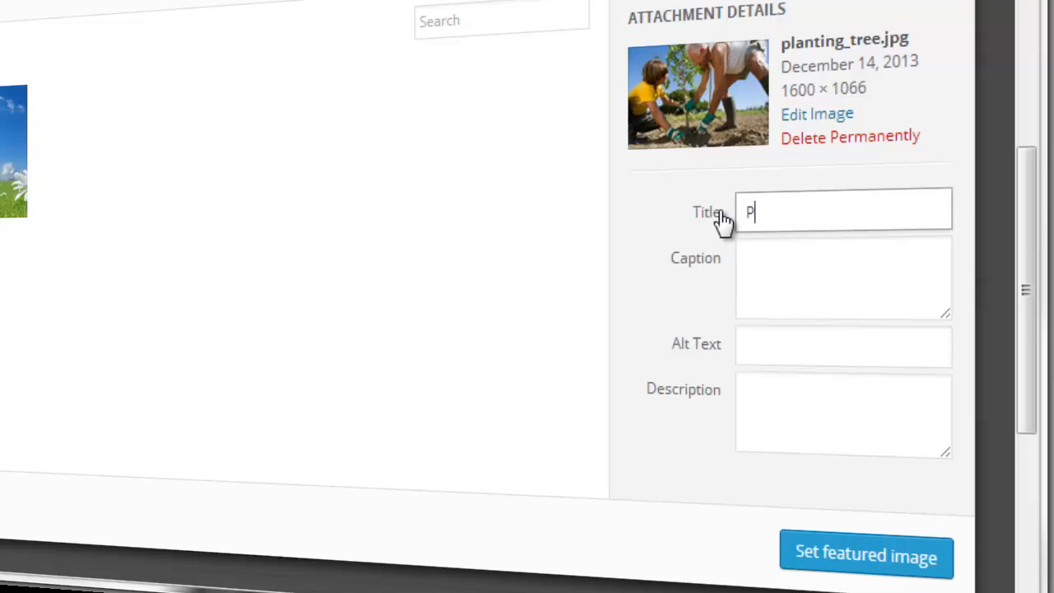
key(BackSpace)
key(BackSpace)
key(BackSpace)
key(BackSpace)
key(BackSpace)
key(BackSpace)
key(BackSpace)
text(lanting Trees)
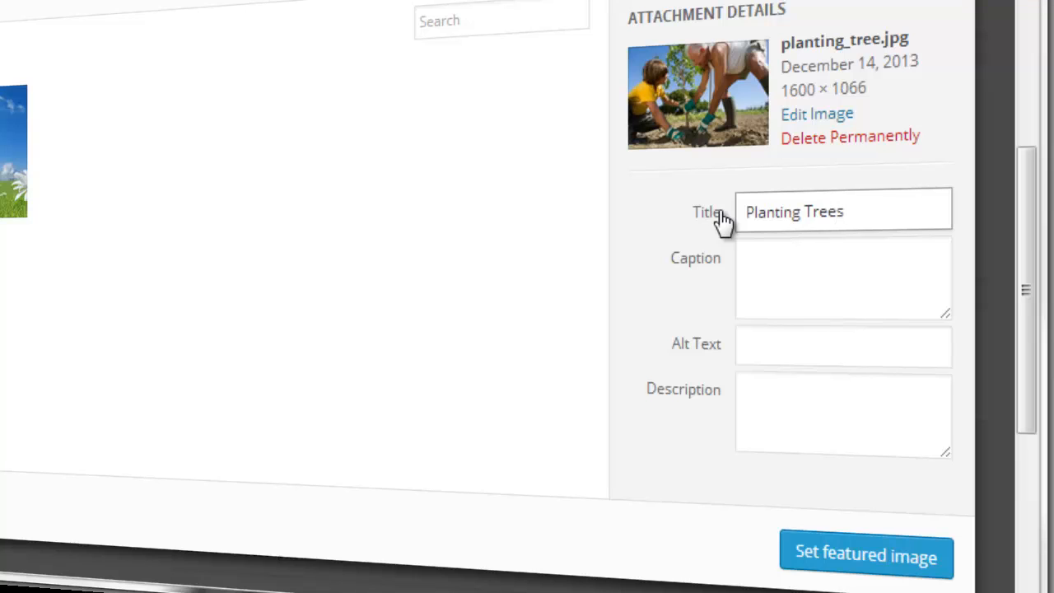
- Give the tree-planting image the alt text "Saving the Environment" and set it as the post's featured image
key(Tab)
key(Tab)
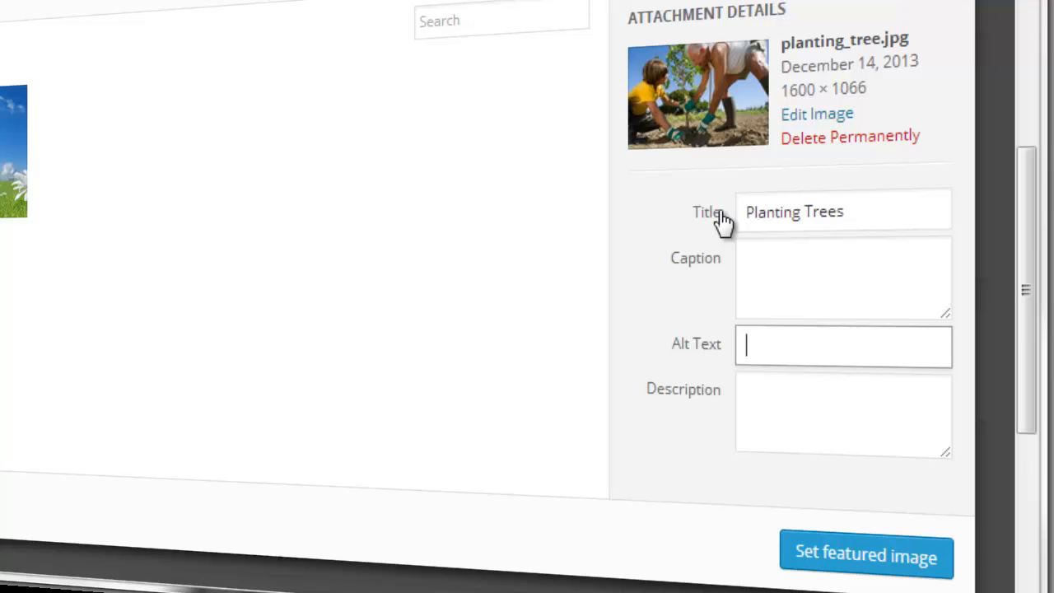
text(Saving the )
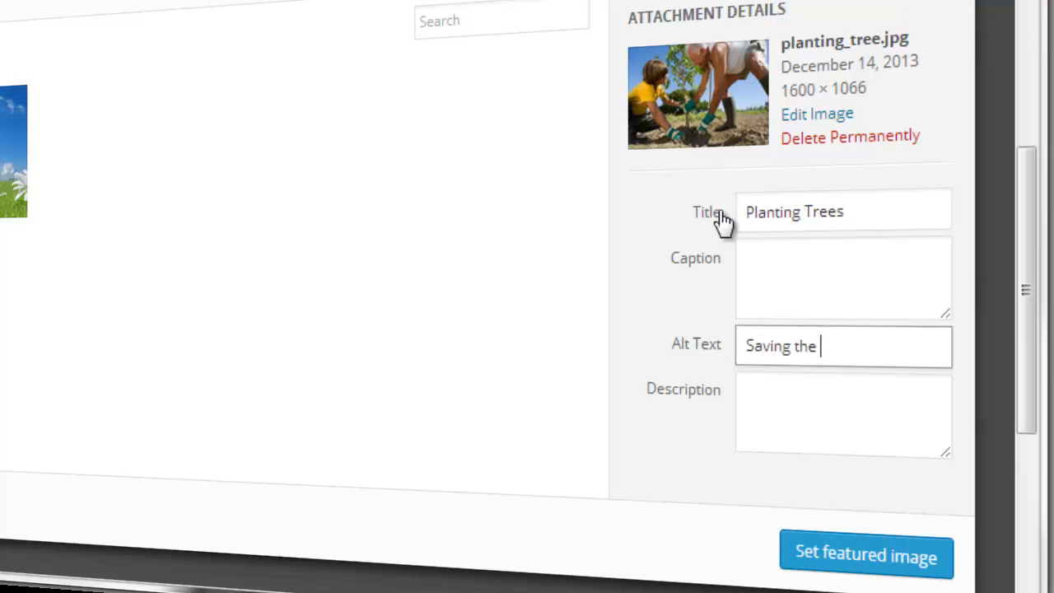
text(Environment)
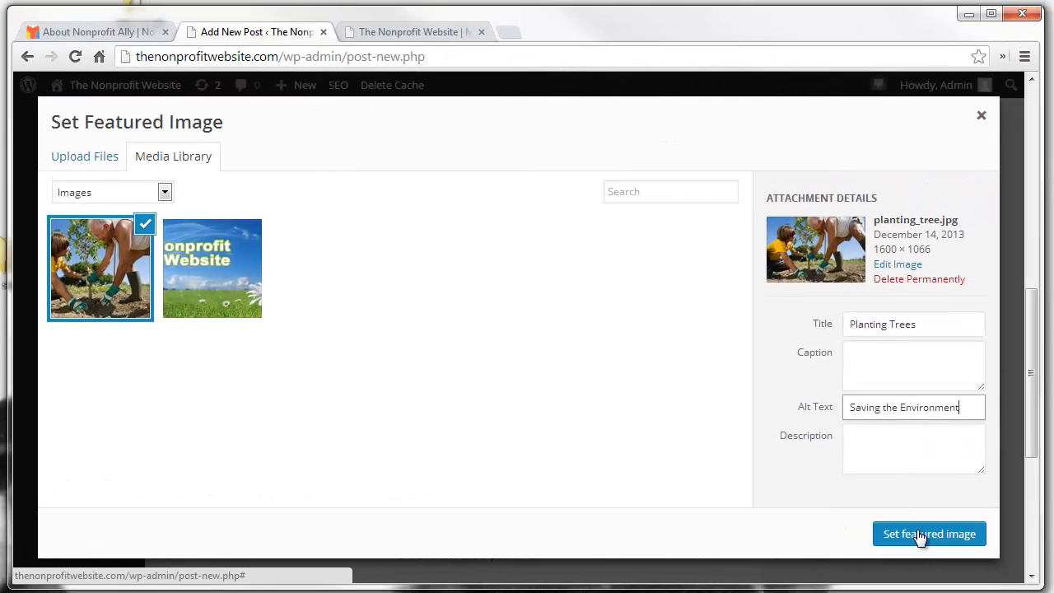
click(920, 535)
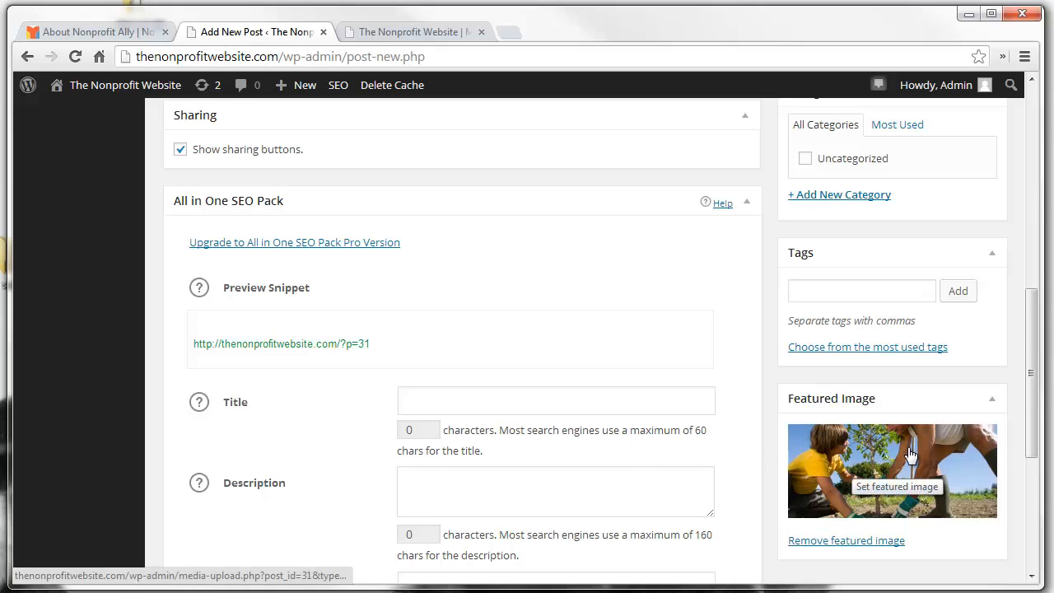
- Publish the "Planting Trees Event" post
scroll(910, 455, up, 1)
scroll(911, 455, up, 8)
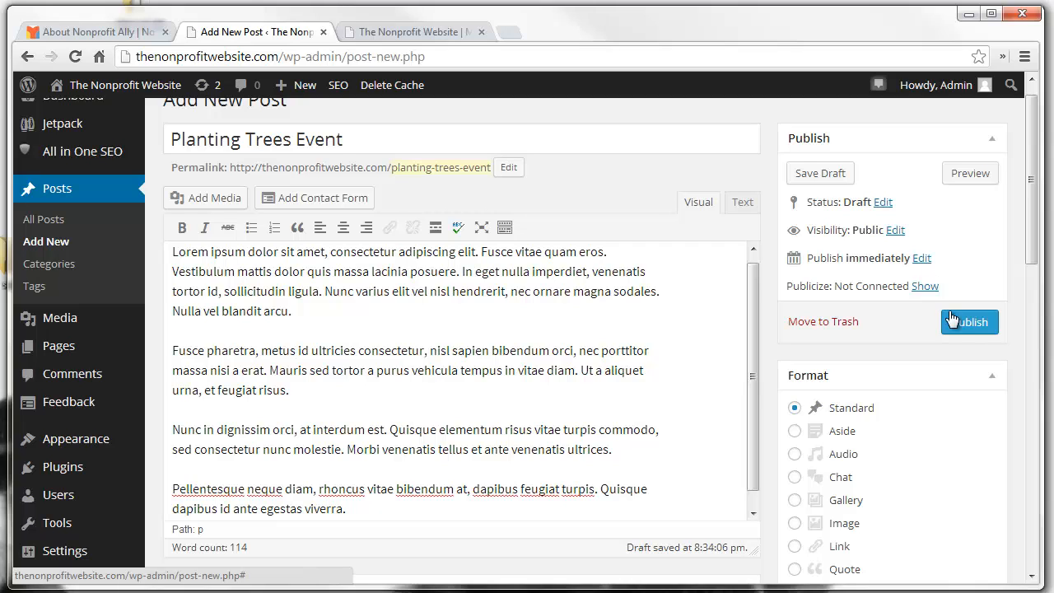
scroll(894, 336, up, 1)
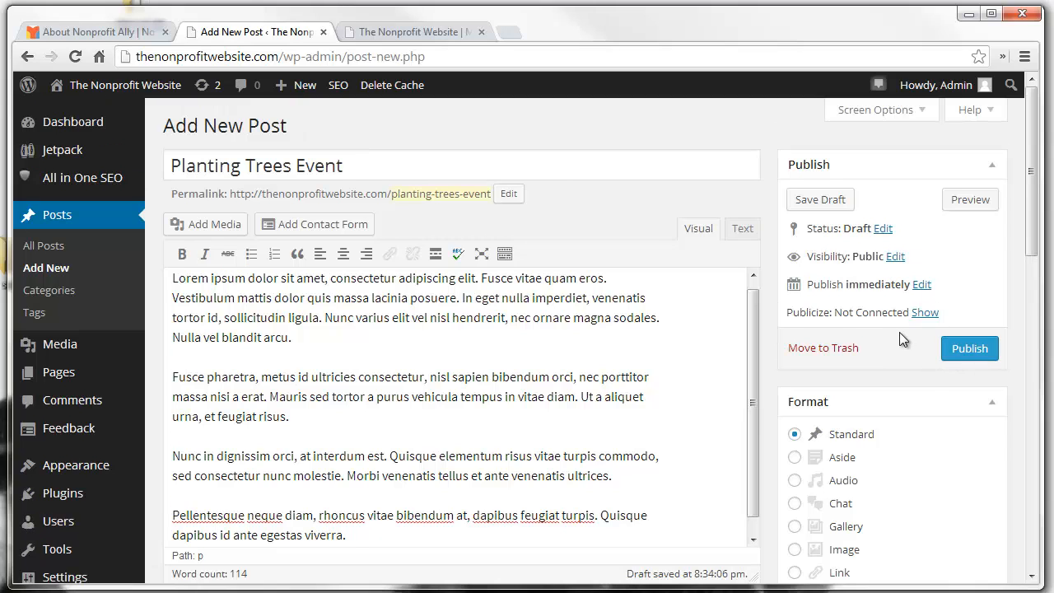
click(963, 353)
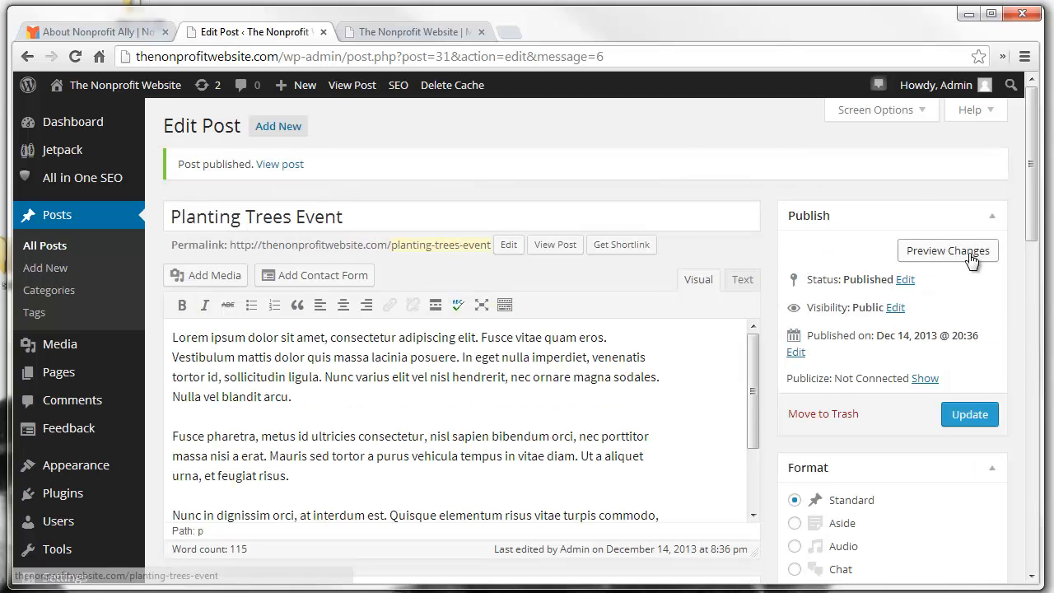
- Examine the "Planting Trees Event" post on the reloaded website home page and on its own page
click(440, 31)
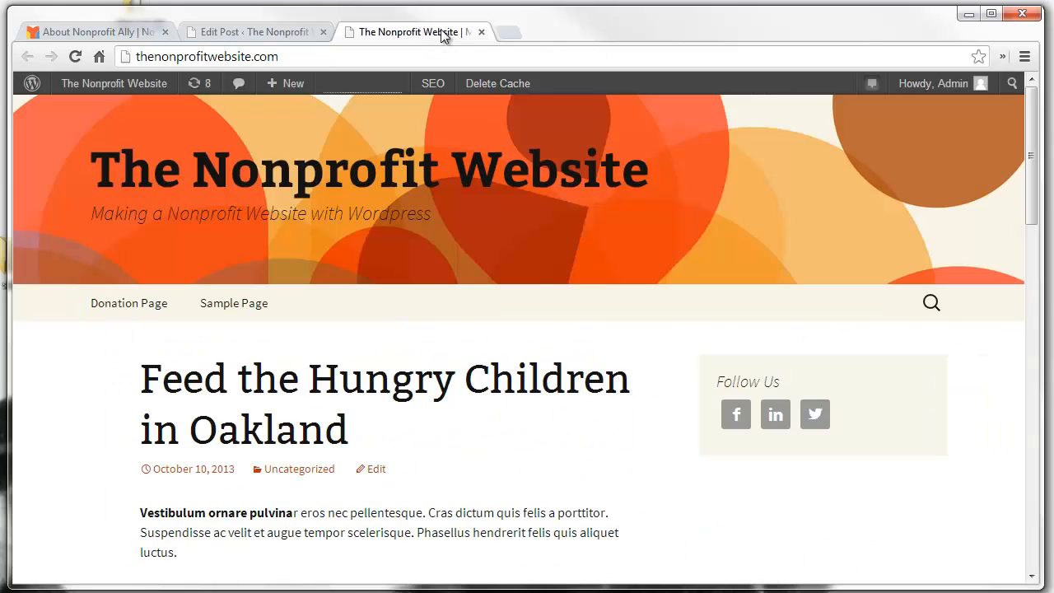
click(307, 240)
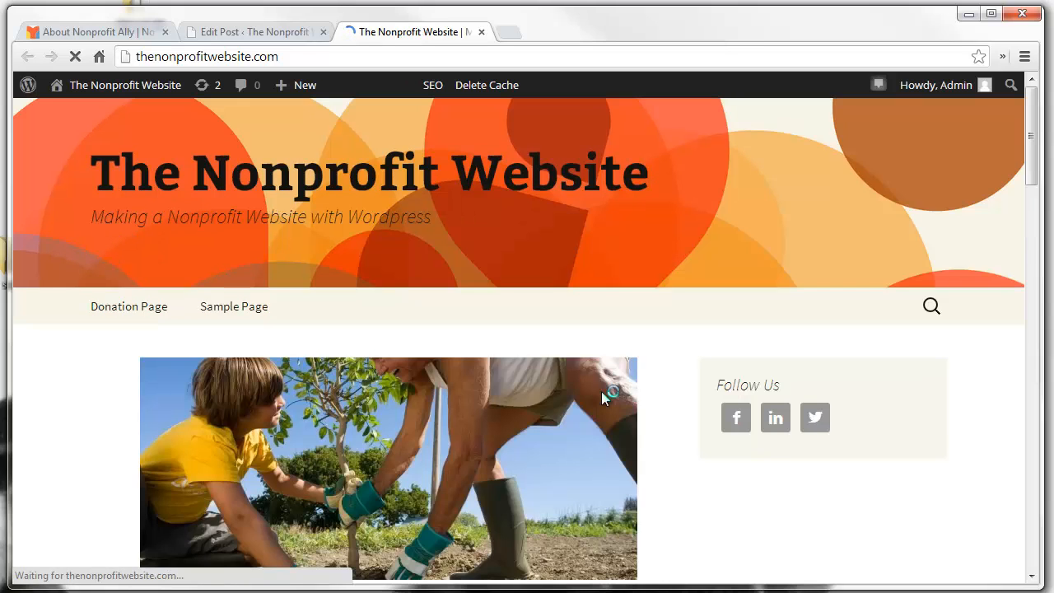
scroll(451, 409, down, 3)
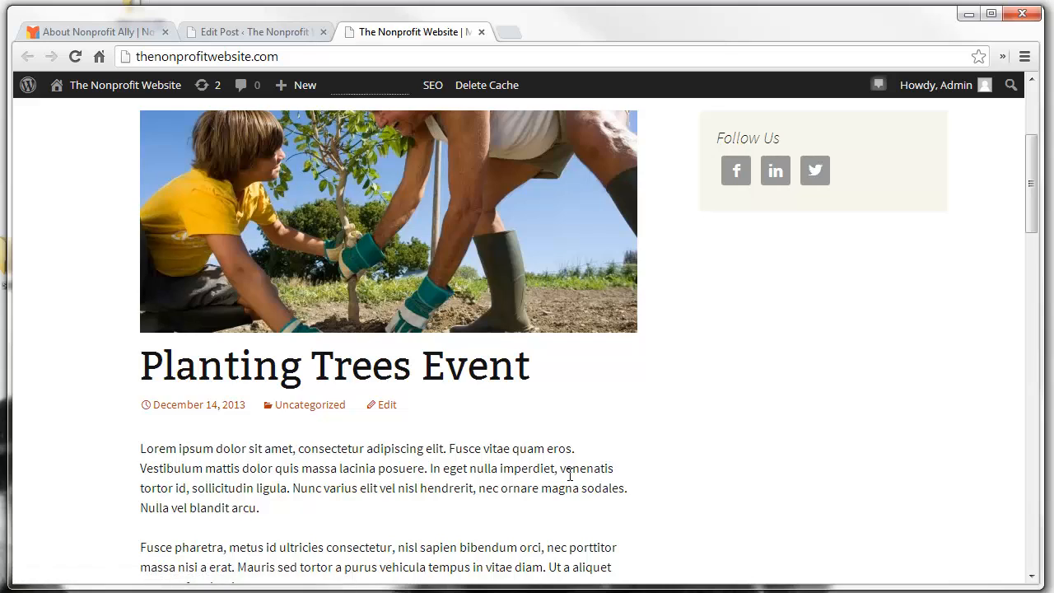
scroll(568, 434, down, 1)
scroll(565, 428, up, 2)
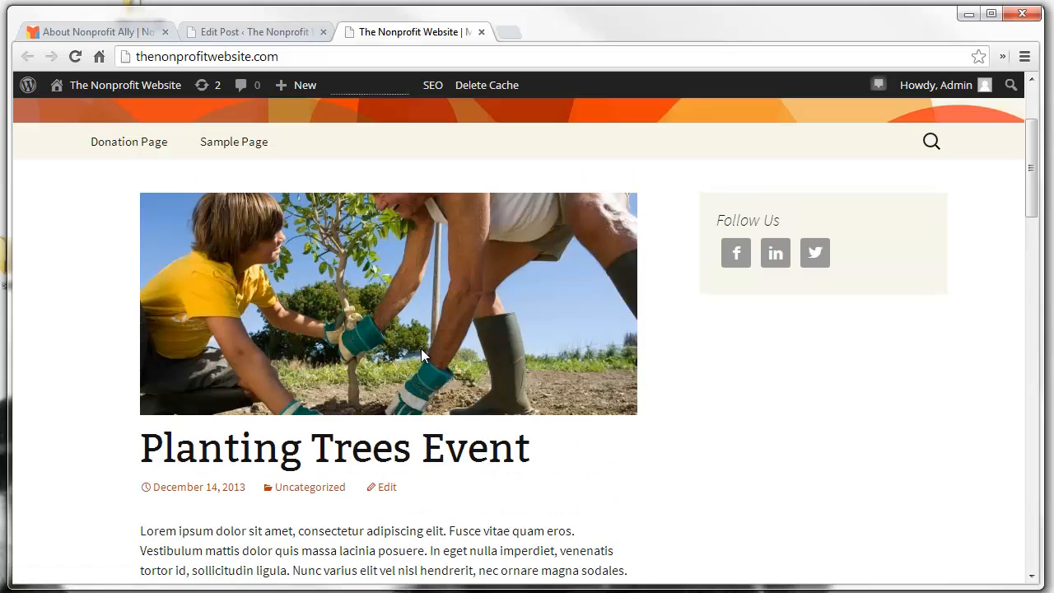
click(435, 455)
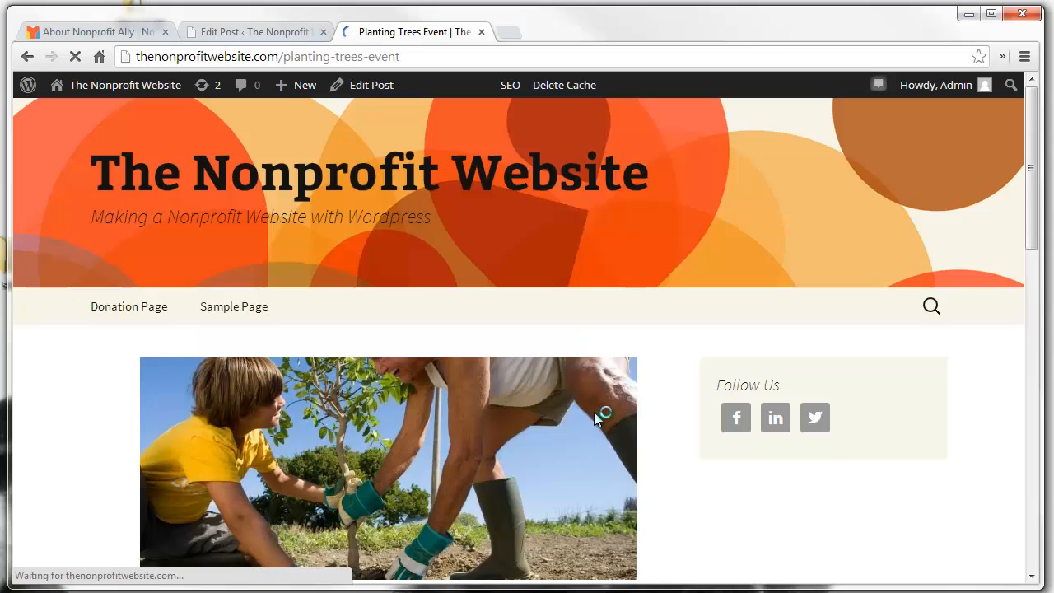
scroll(596, 418, down, 1)
scroll(596, 418, down, 5)
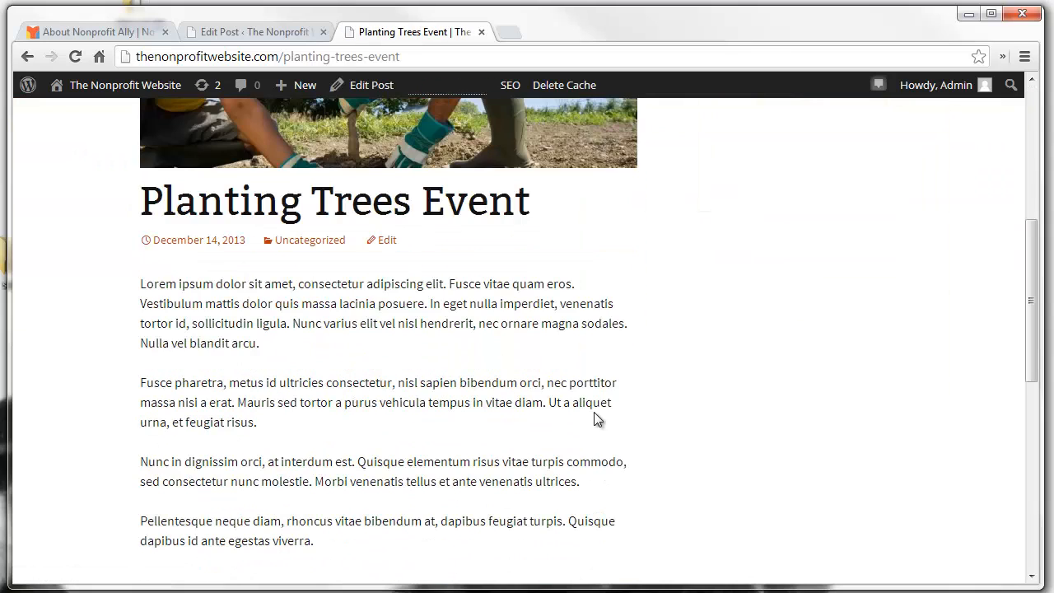
scroll(595, 416, down, 4)
scroll(595, 416, up, 11)
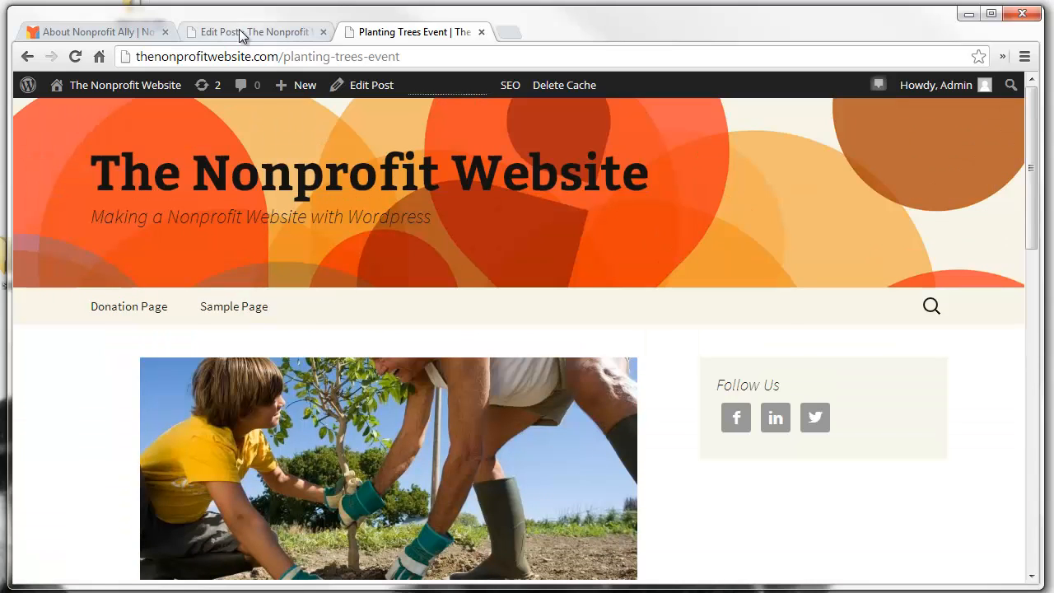
- Add a new page in the site admin titled "Our Mission" and paste the Lorem ipsum paragraphs as its body
click(240, 33)
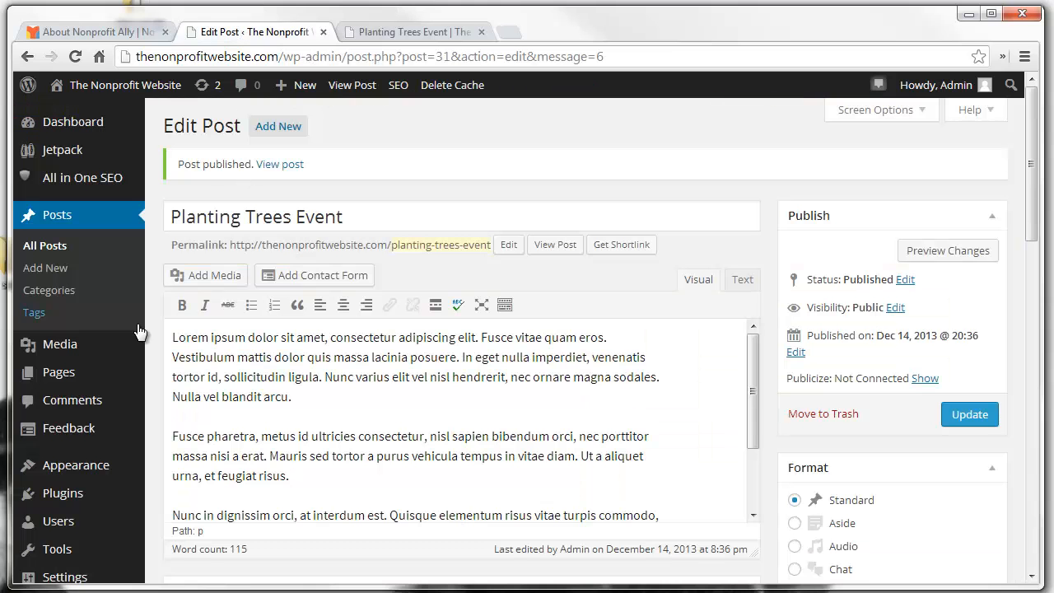
click(61, 384)
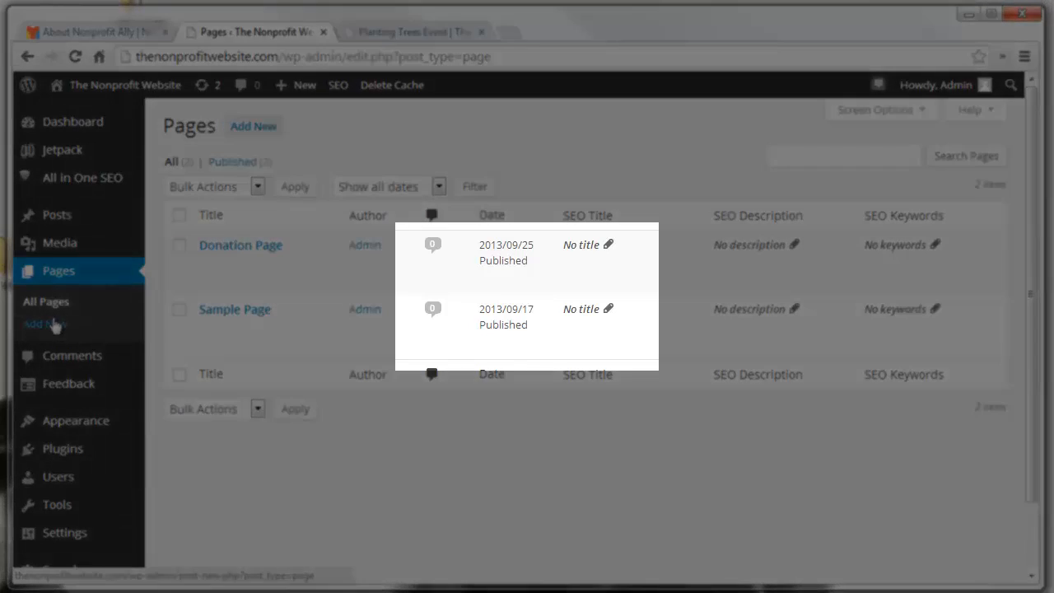
click(52, 324)
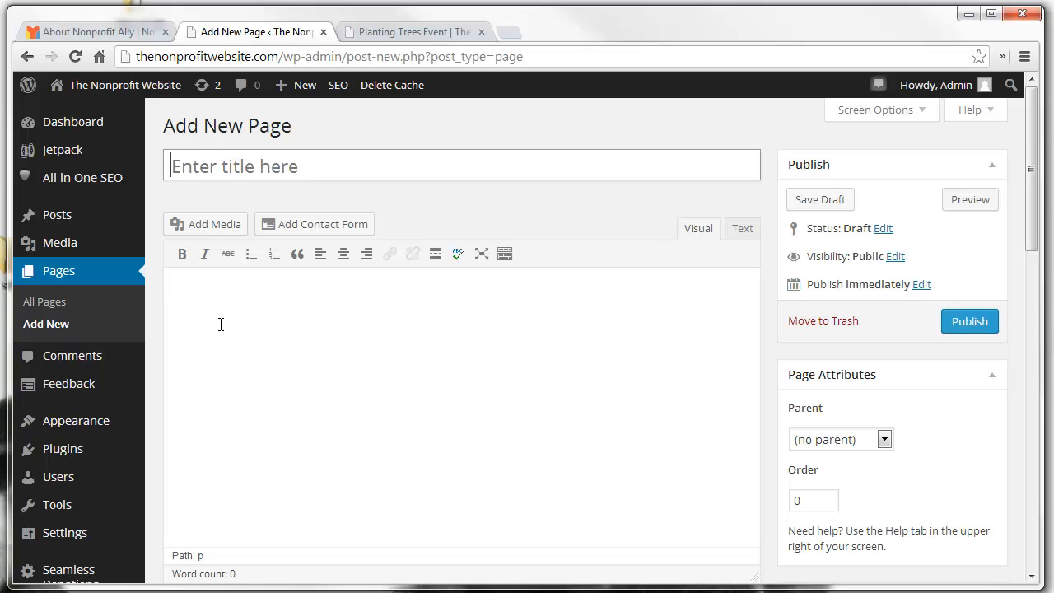
text(Ourm)
key(BackSpace)
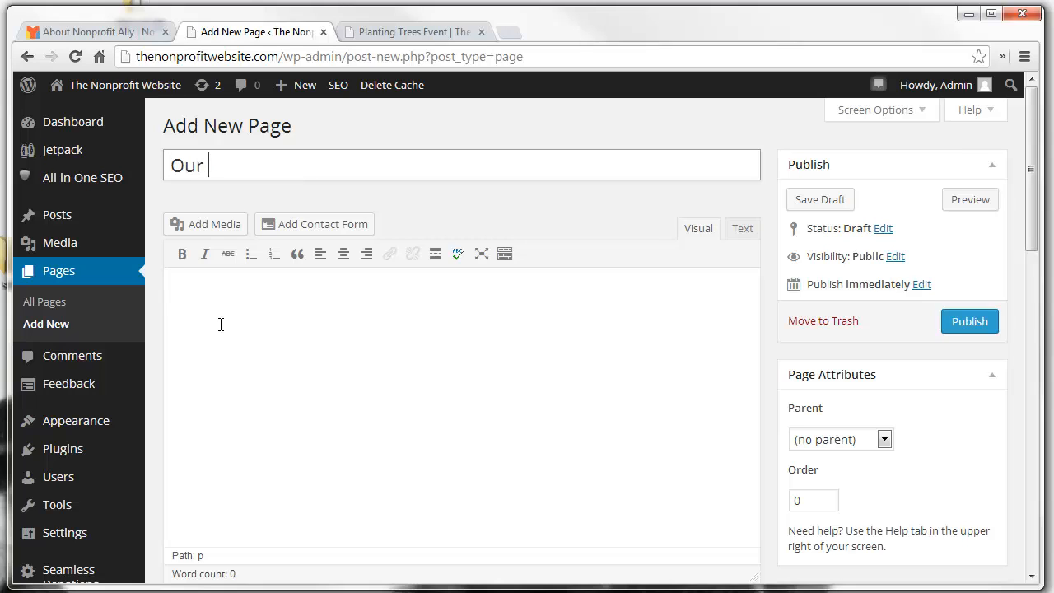
text(Mission)
click(221, 324)
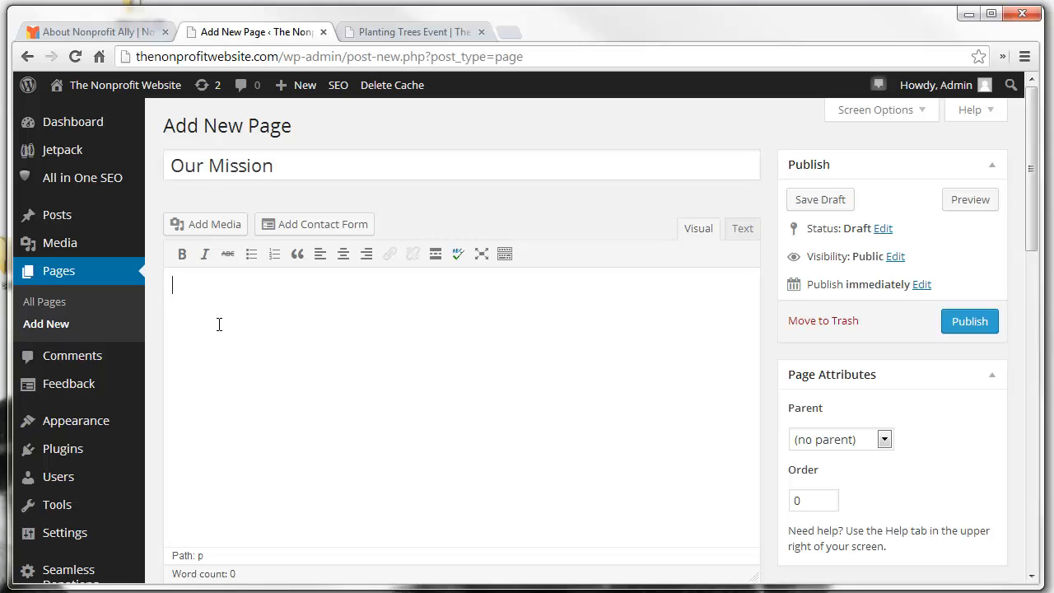
key(ctrl+v)
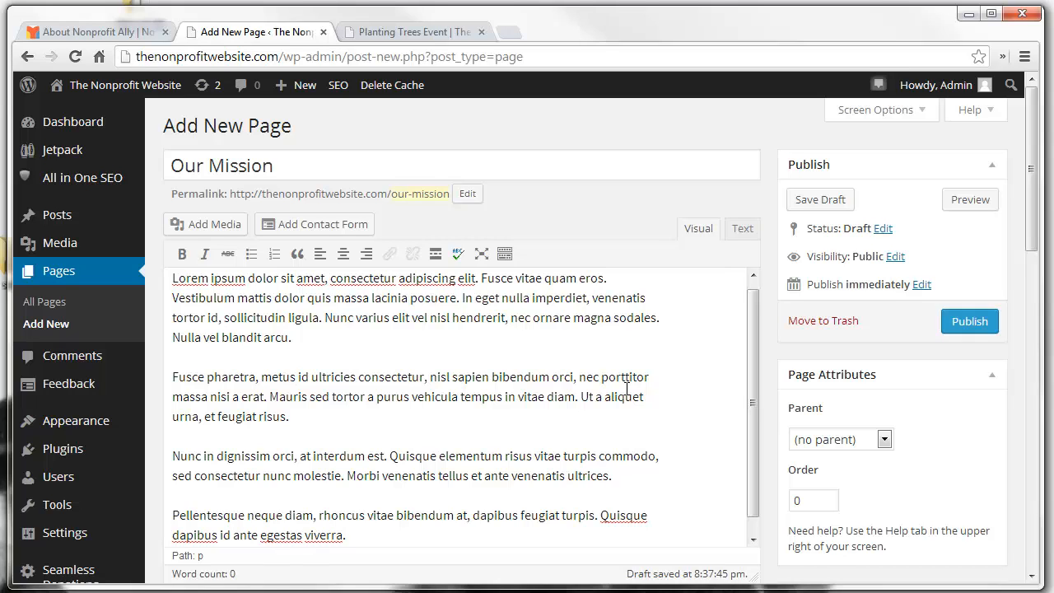
- Upload mission.jpg from the demo images folder and set it as the page's featured image
scroll(624, 389, down, 3)
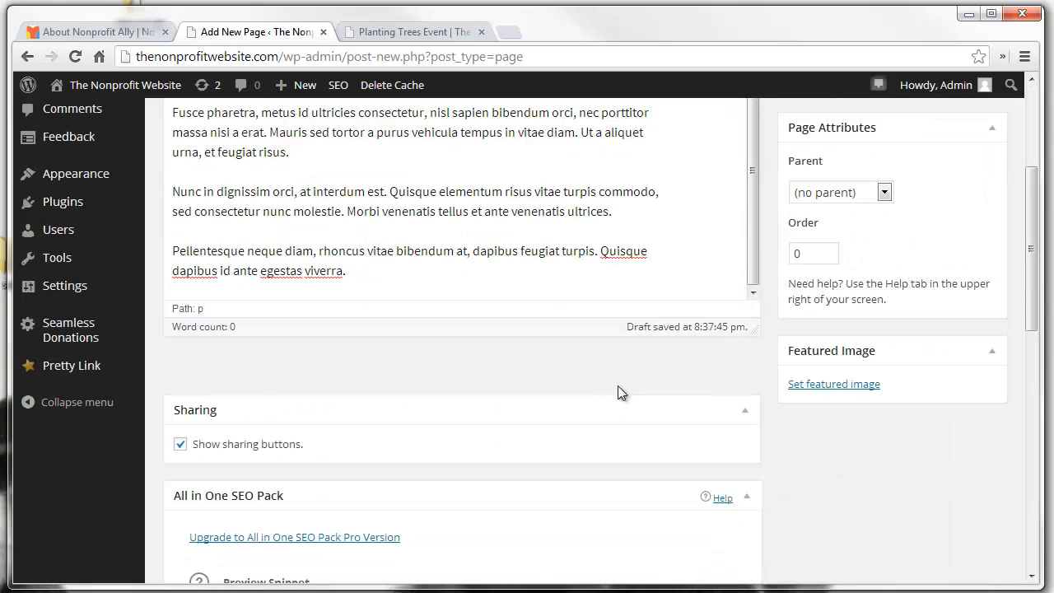
click(833, 384)
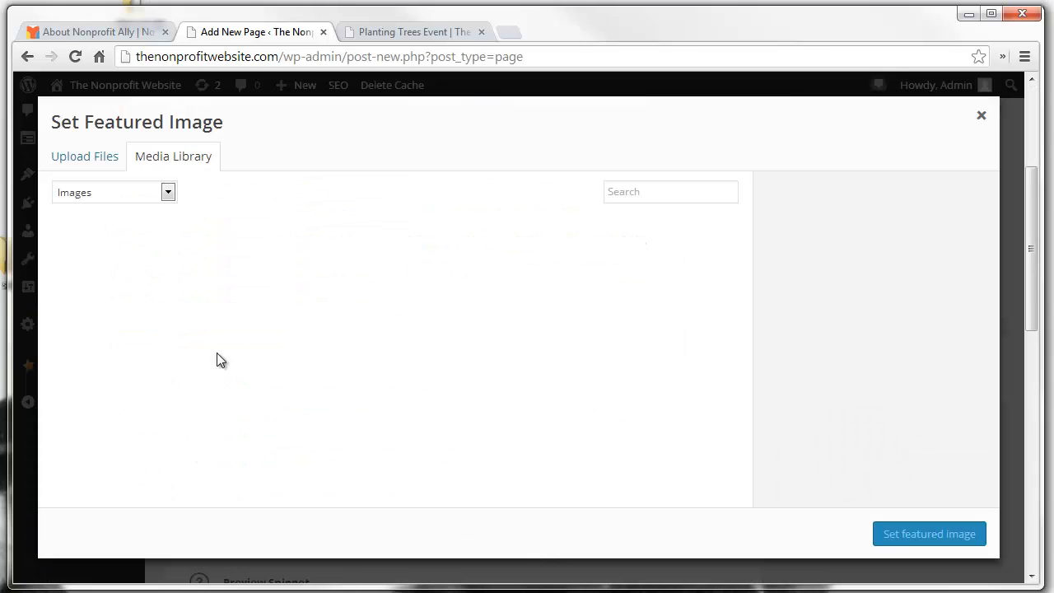
click(84, 160)
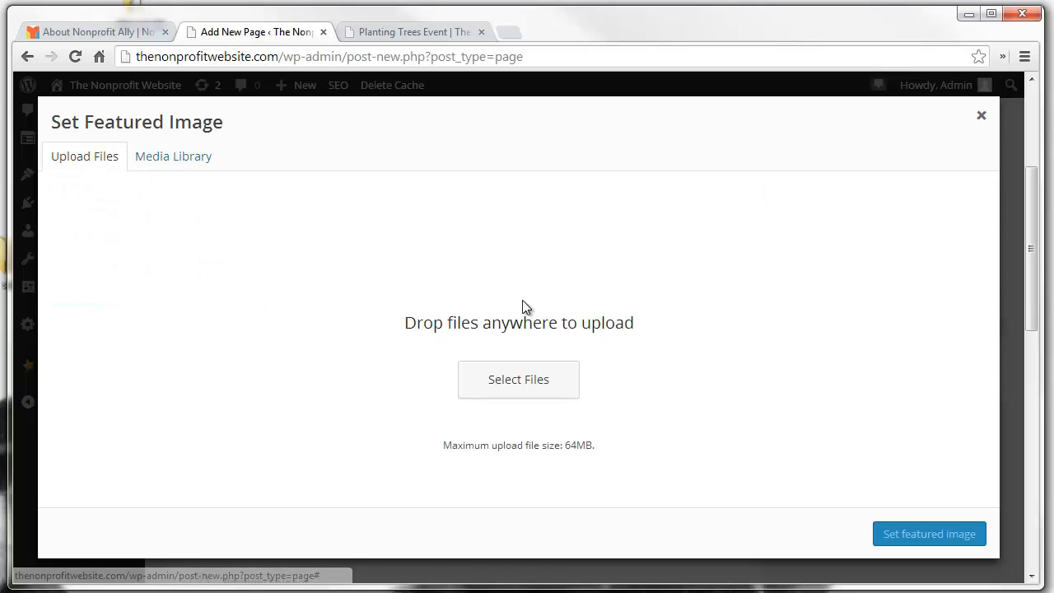
click(531, 382)
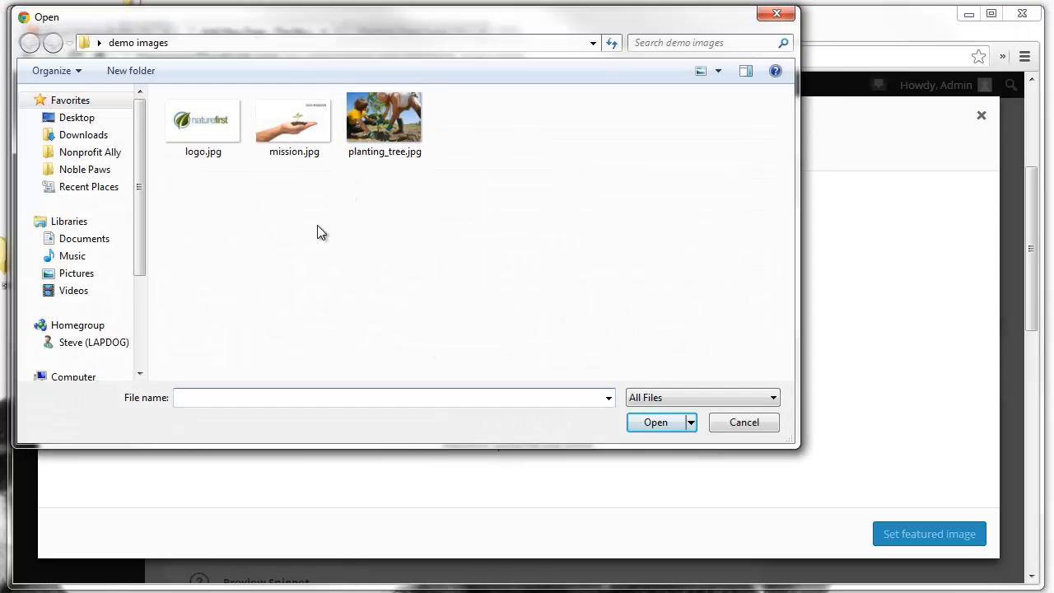
double_click(302, 132)
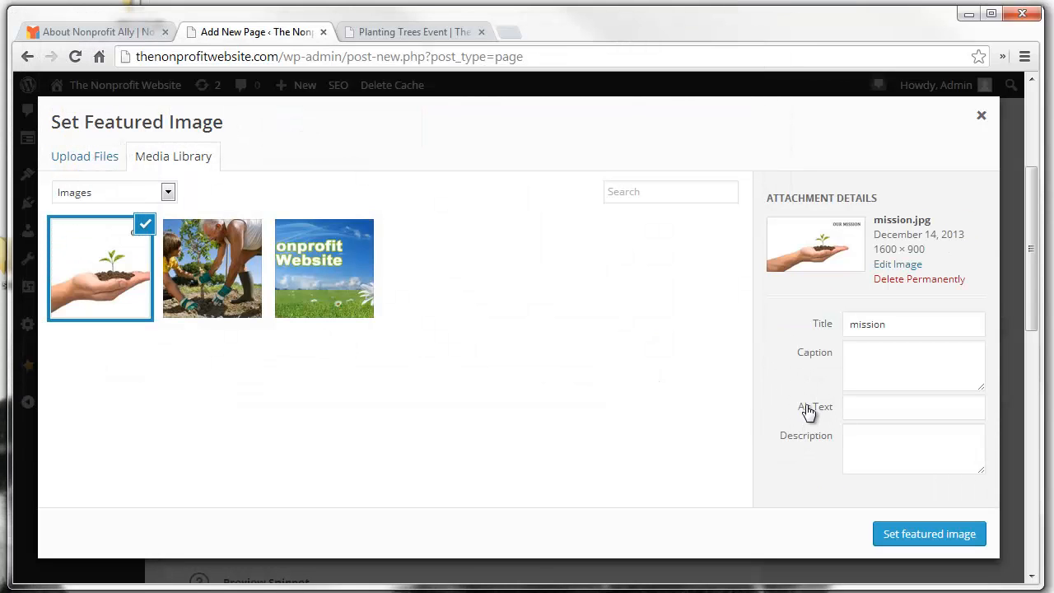
click(928, 532)
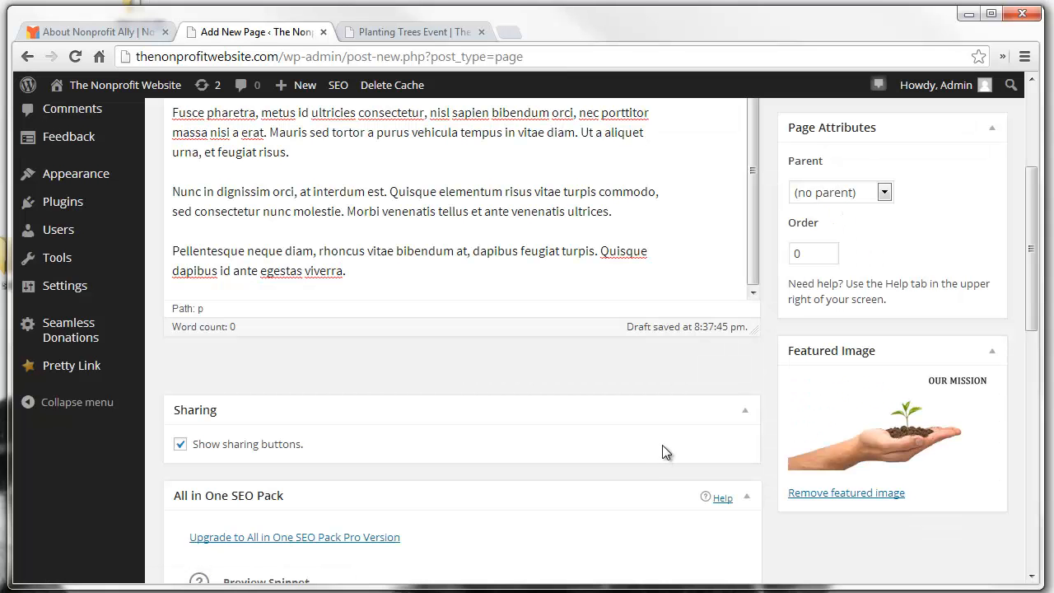
- Upload logo.jpg from the demo images folder as media for the start of the page's body text
scroll(662, 444, up, 3)
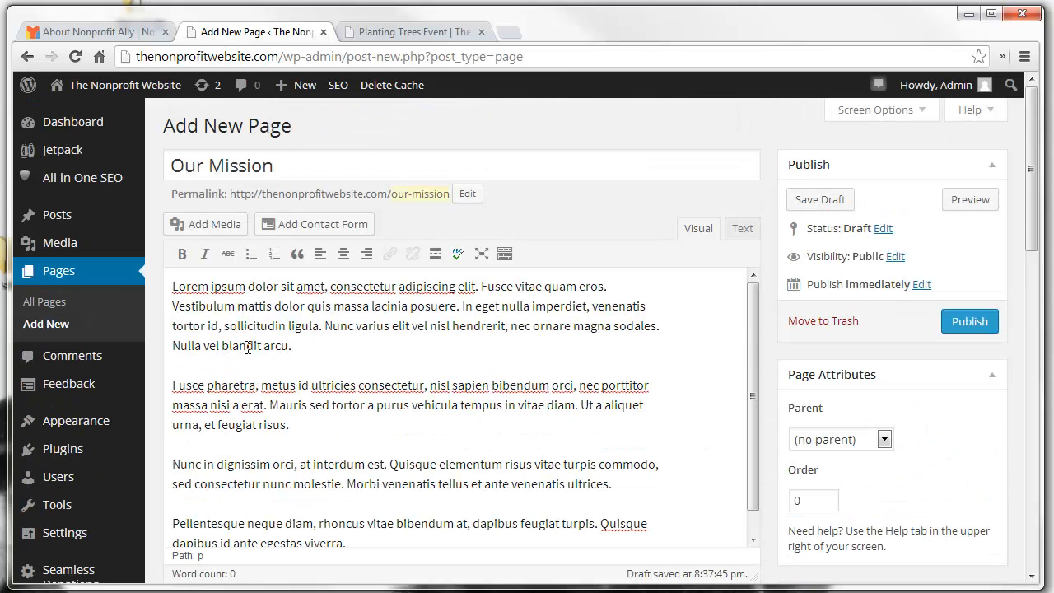
click(174, 285)
click(204, 229)
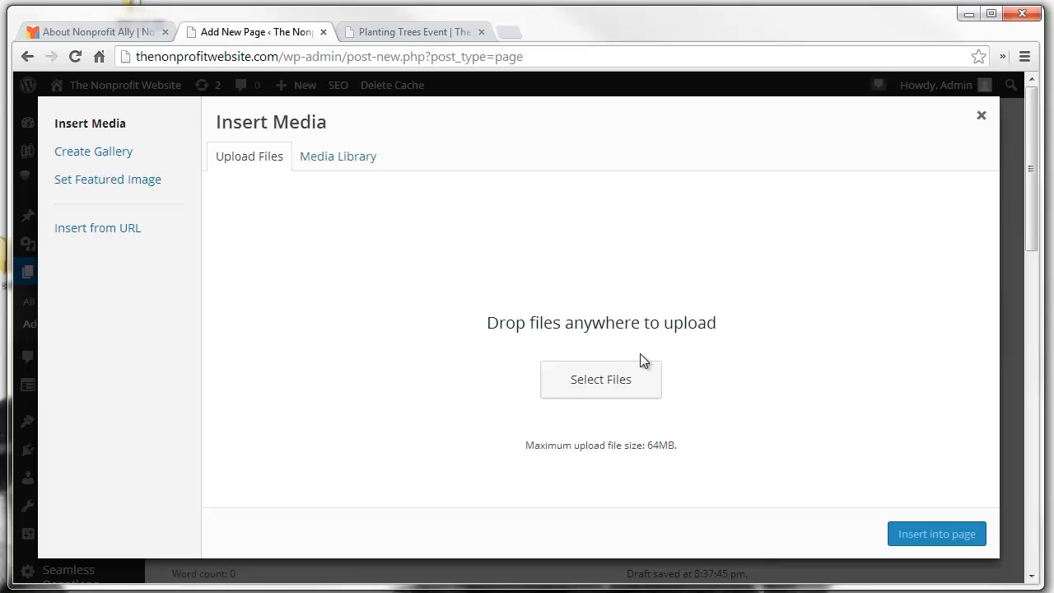
click(633, 380)
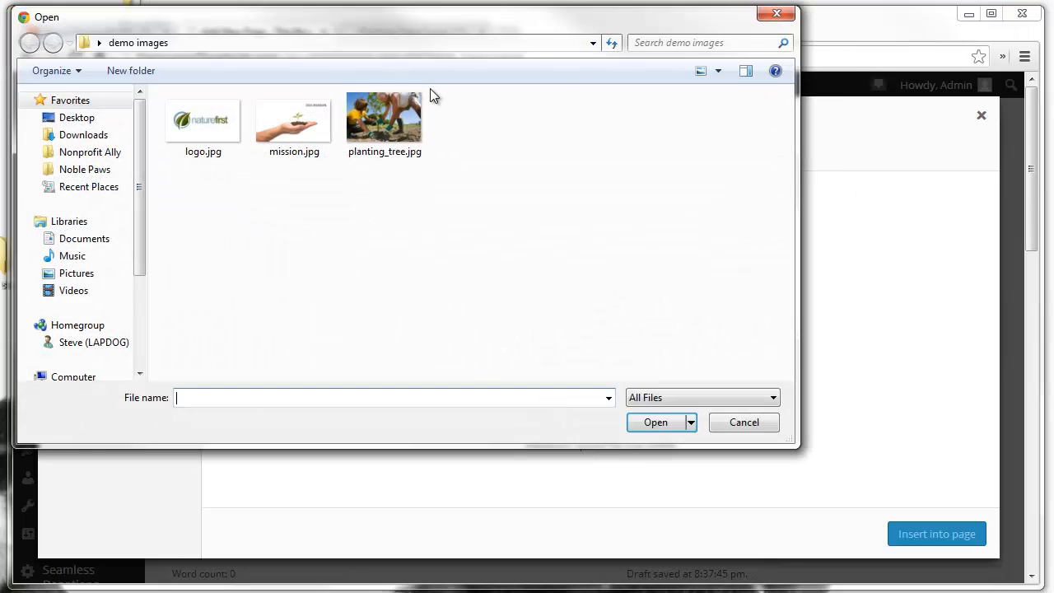
double_click(219, 132)
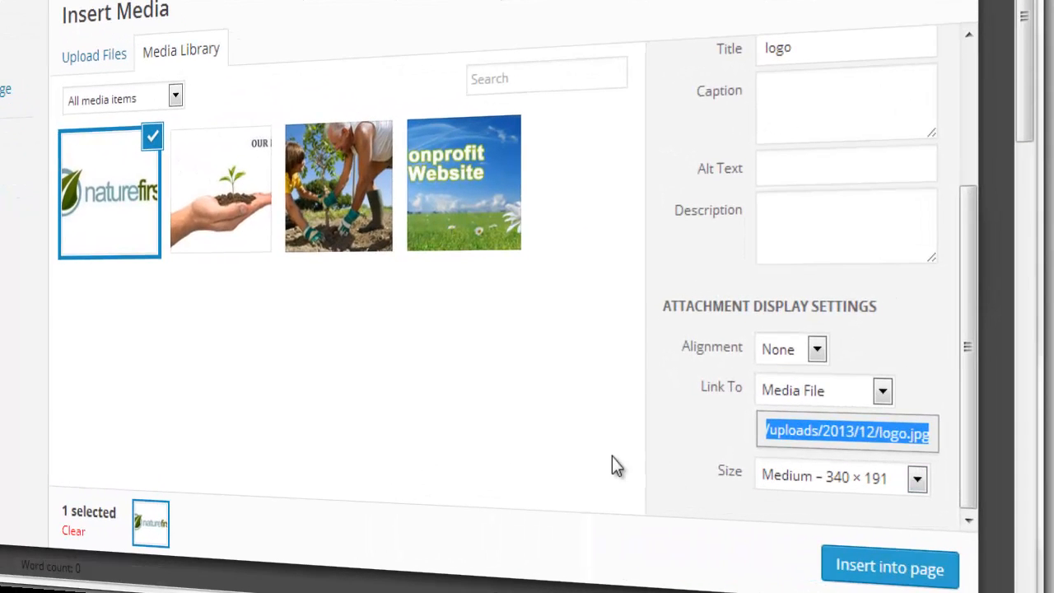
- Insert the logo into the page at Full Size – 363 × 204 with Left alignment and its link set to None
scroll(611, 456, down, 3)
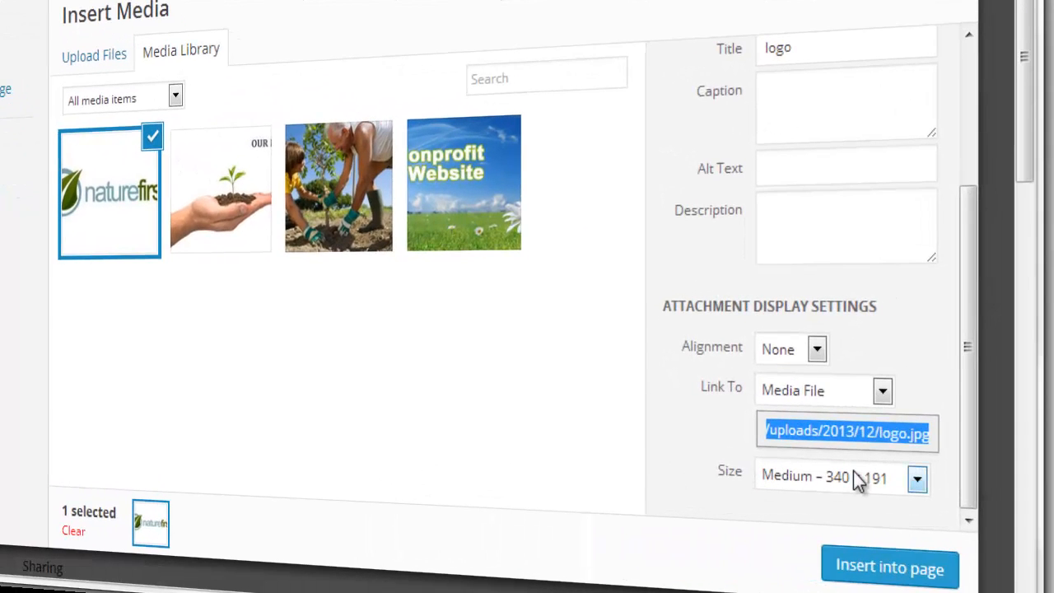
click(967, 404)
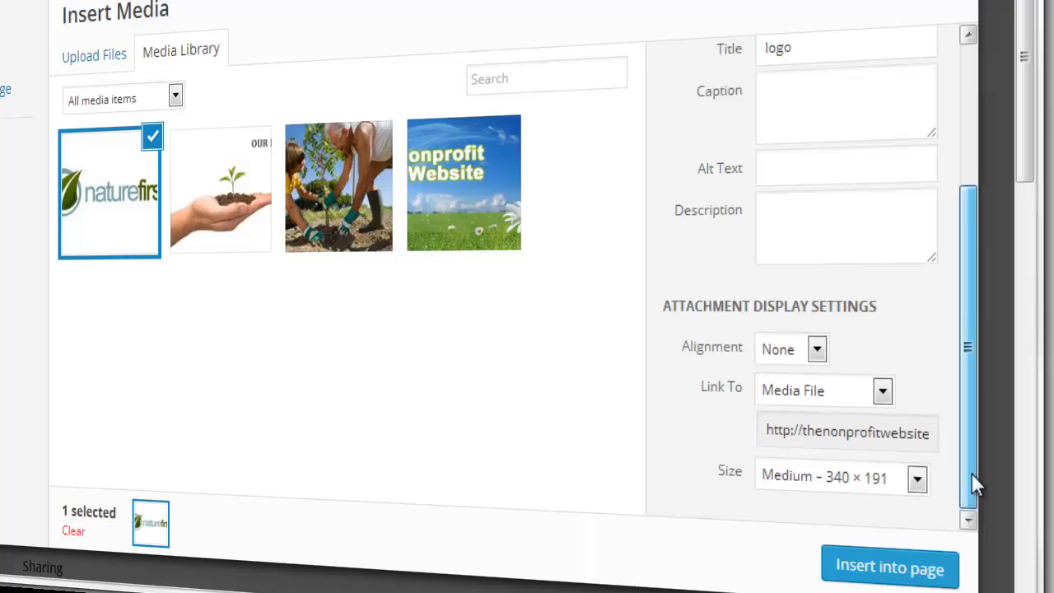
click(917, 479)
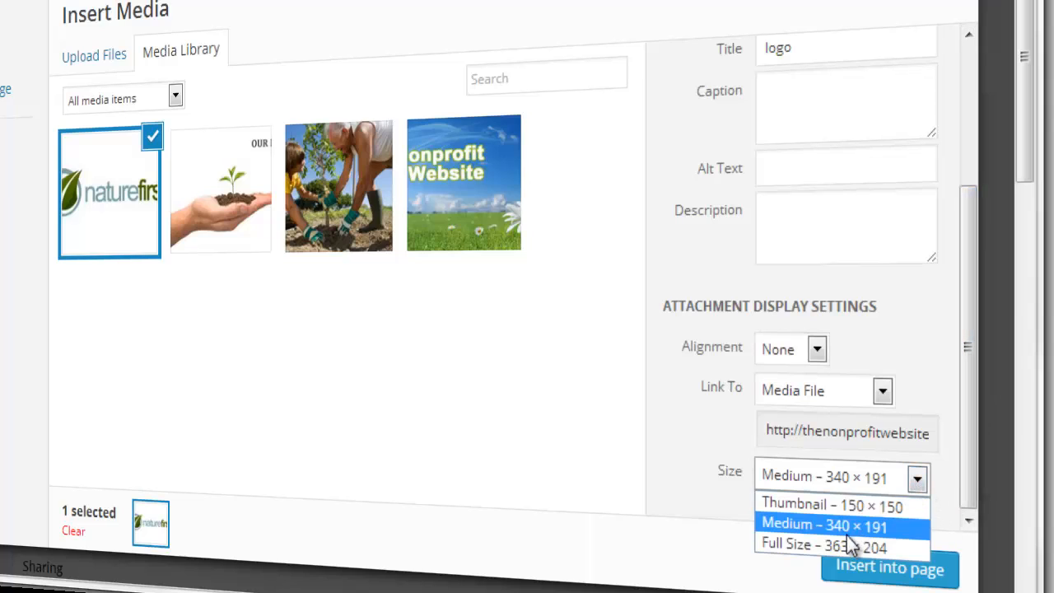
click(803, 545)
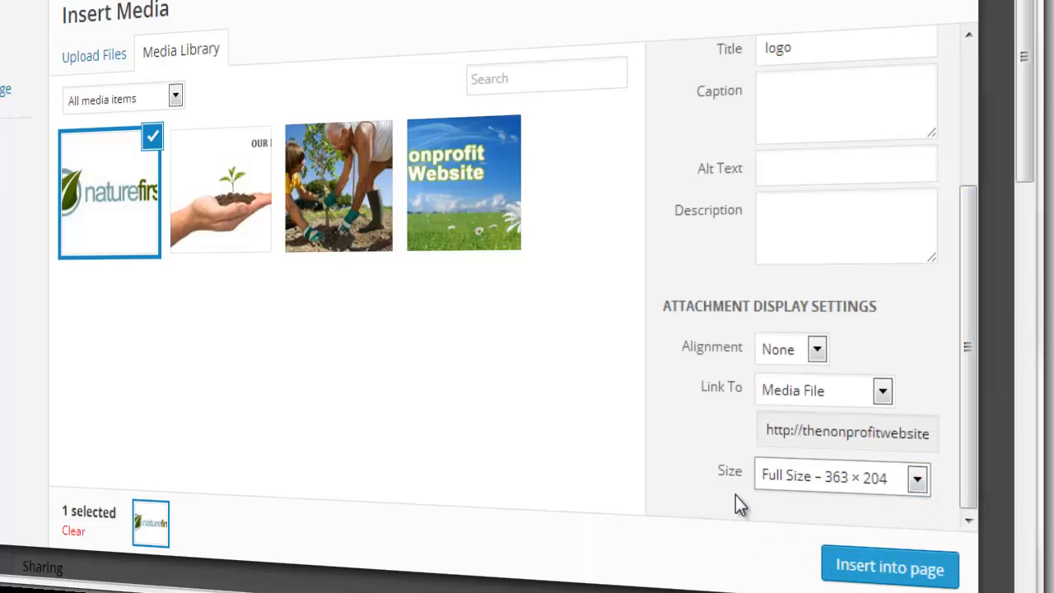
click(818, 352)
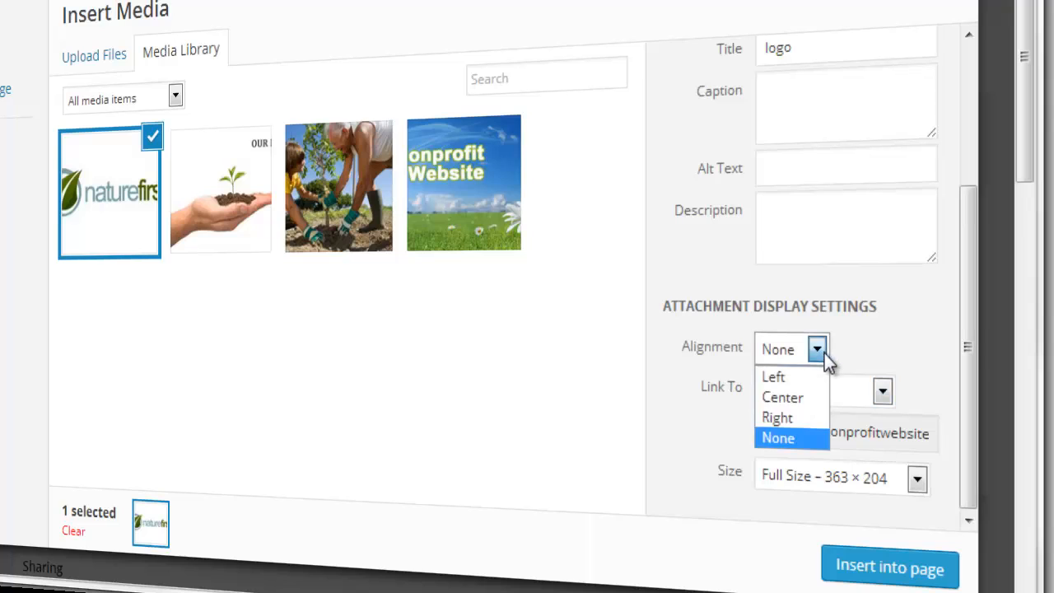
click(796, 384)
click(814, 397)
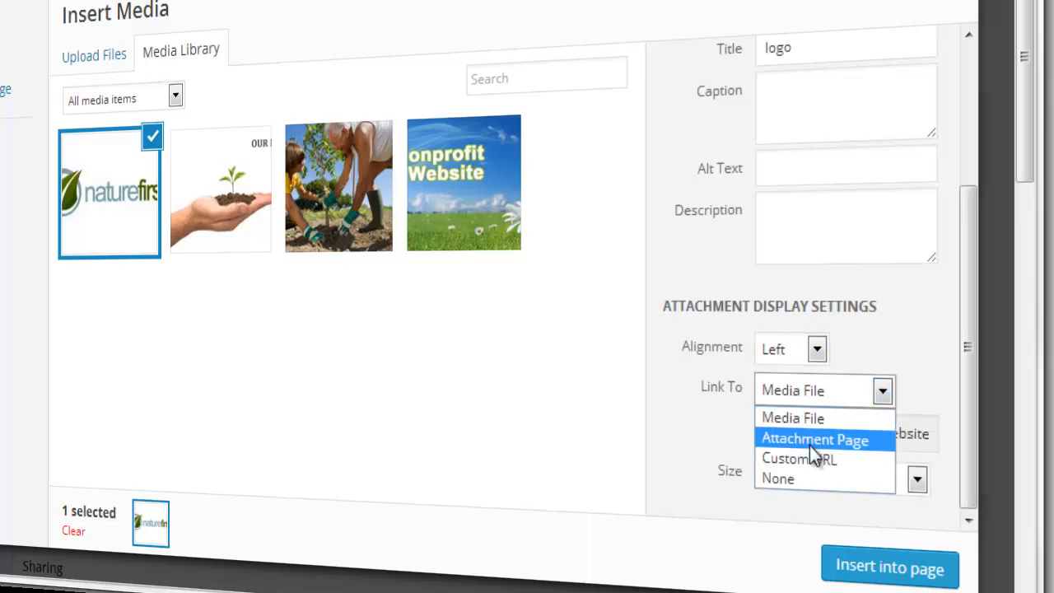
click(780, 480)
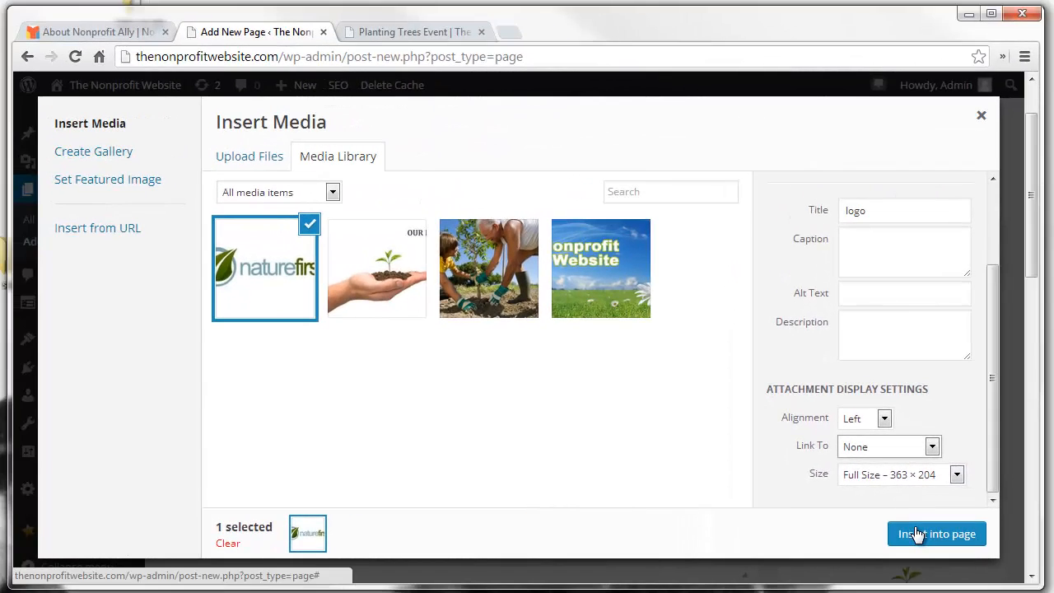
click(915, 534)
click(931, 540)
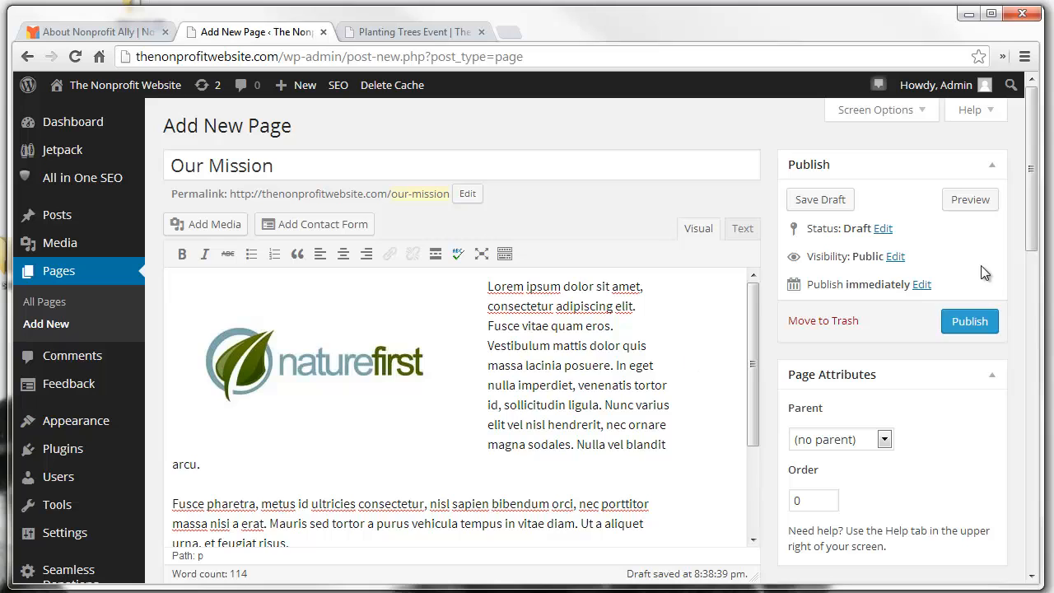
- Publish the "Our Mission" page and open the live page in a new browser tab
click(972, 321)
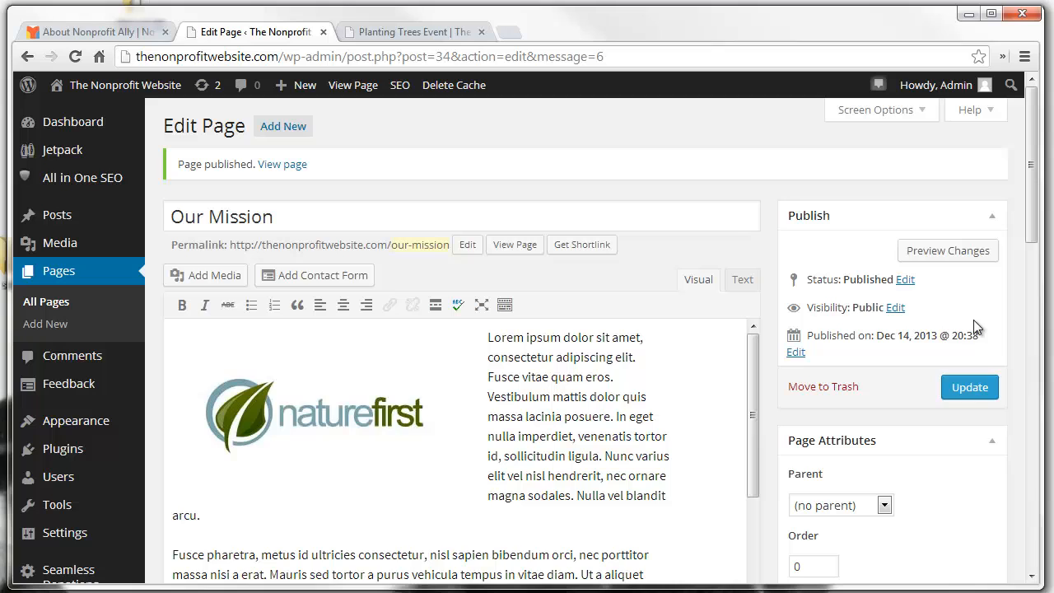
right_click(284, 165)
click(283, 177)
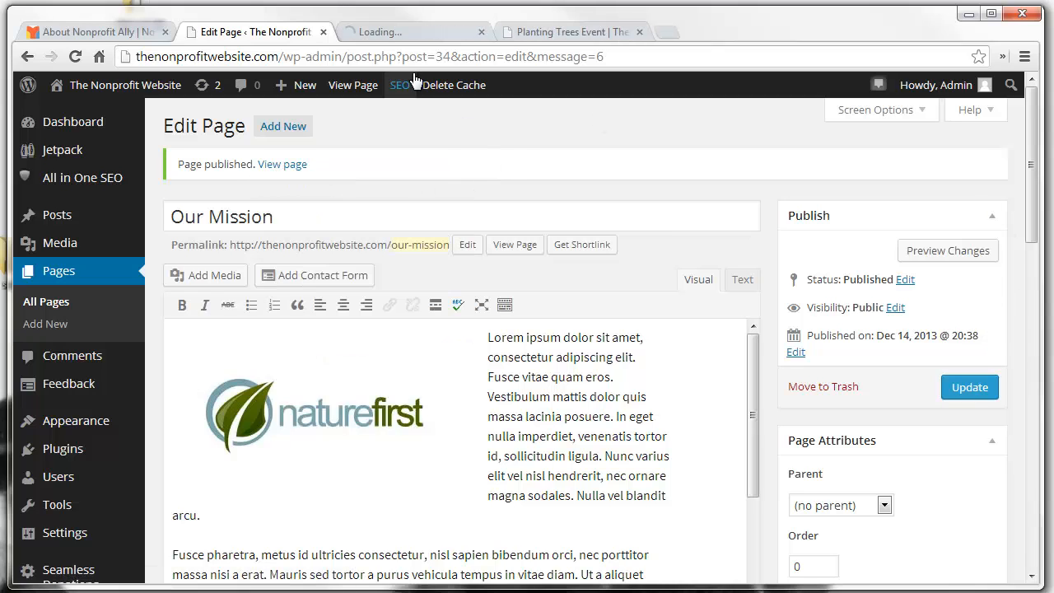
click(409, 33)
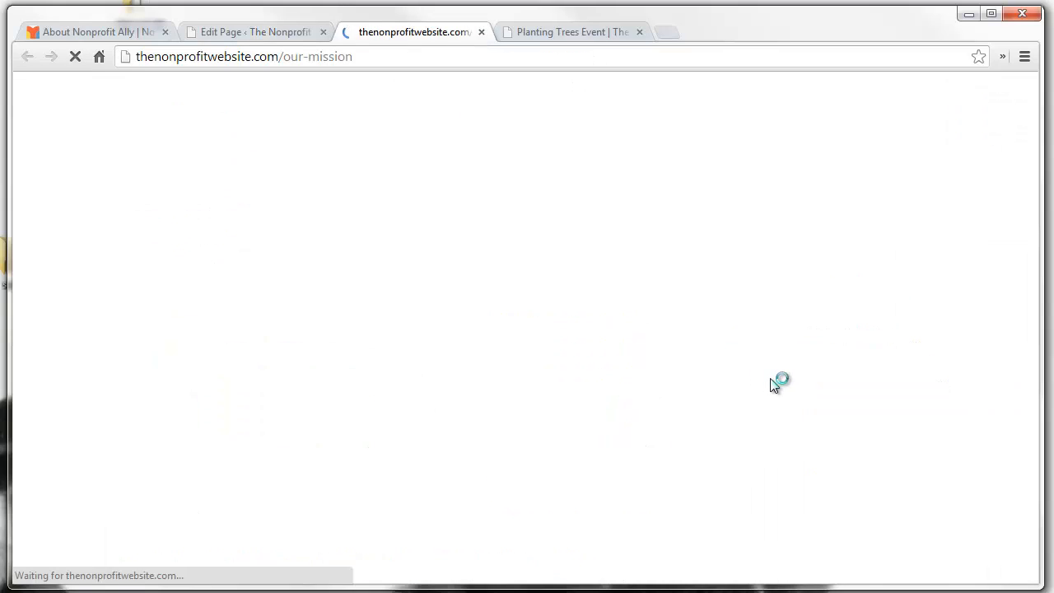
- Examine the live "Our Mission" page from its featured image and logo down to the comment form and back to the site header
scroll(774, 385, down, 3)
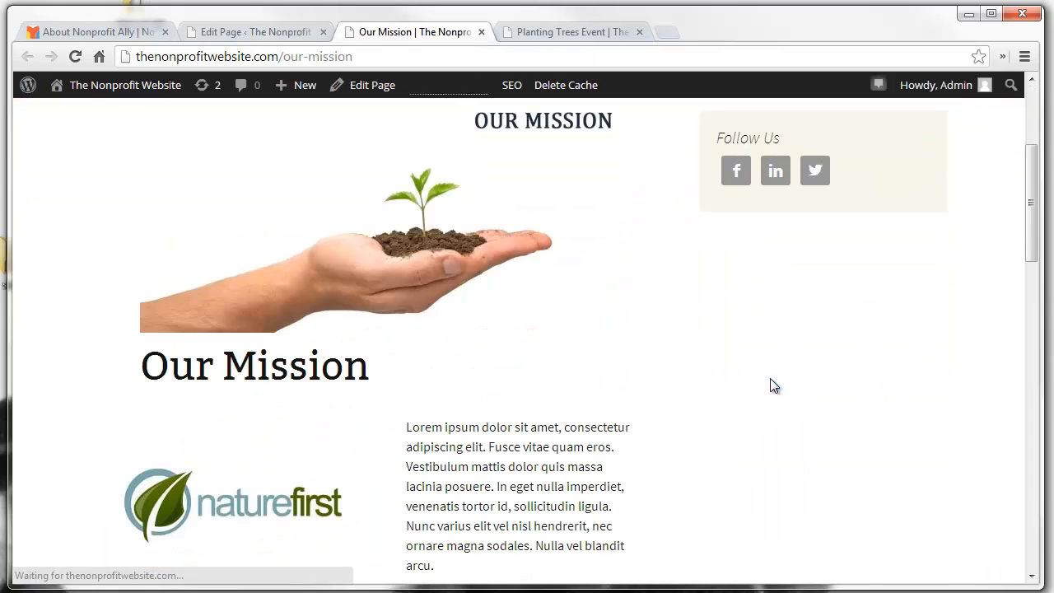
scroll(770, 388, down, 1)
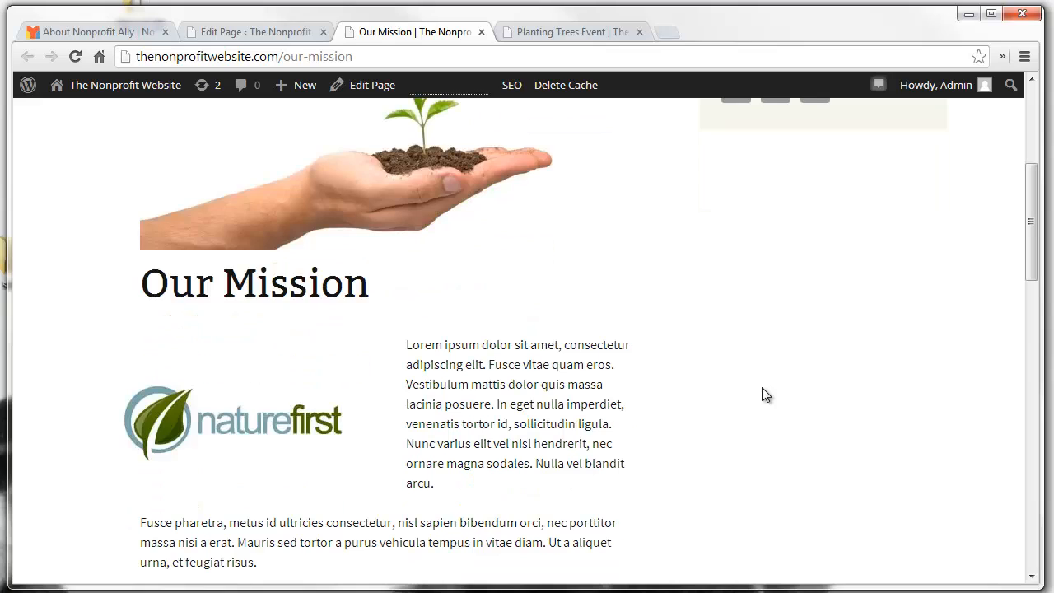
scroll(470, 442, down, 8)
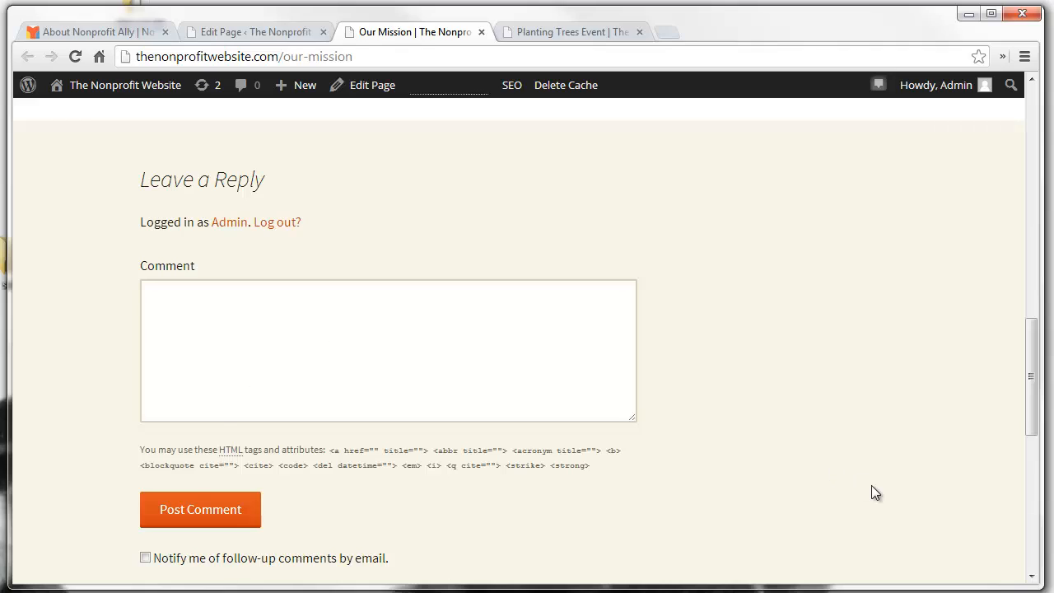
scroll(875, 492, up, 12)
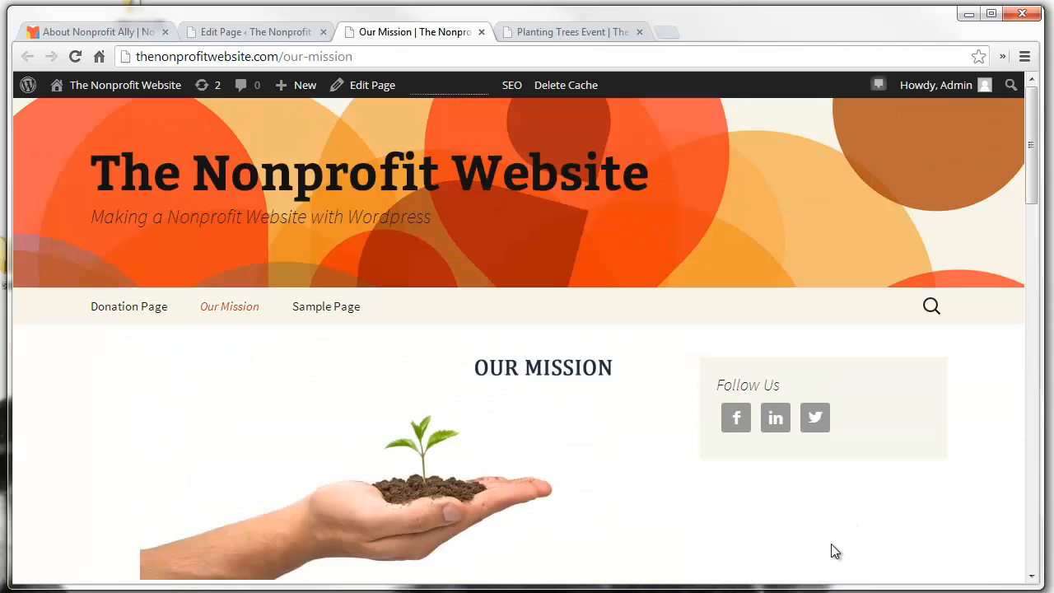